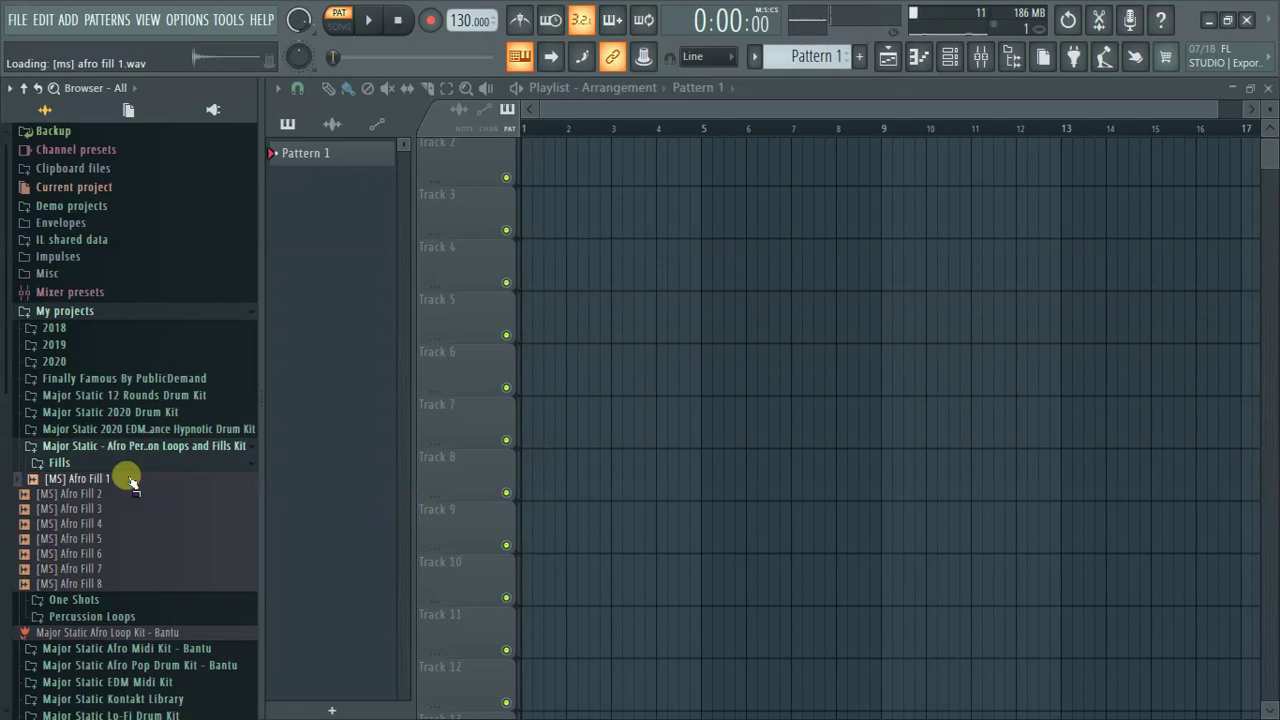
Audition the [MS] Afro Fill samples 2, 3, 6 and 8 in the Fills folder, and collapse the folder.
click(121, 494)
click(120, 509)
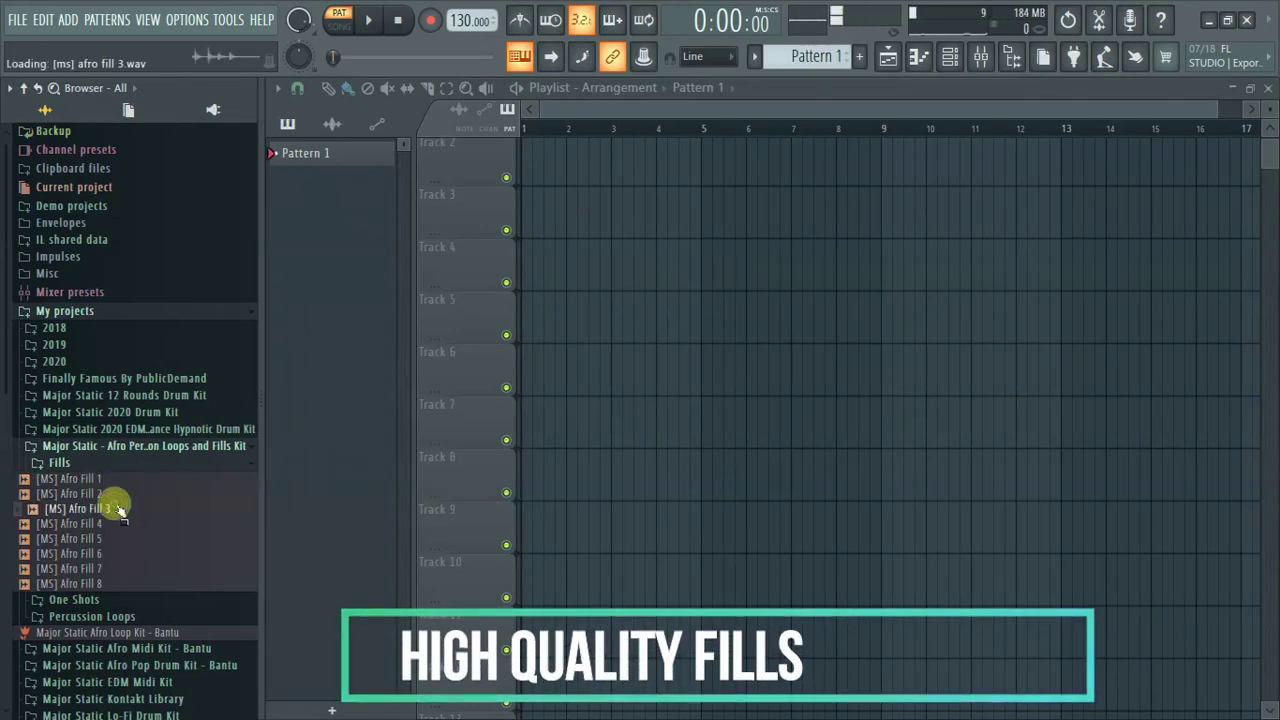
click(114, 557)
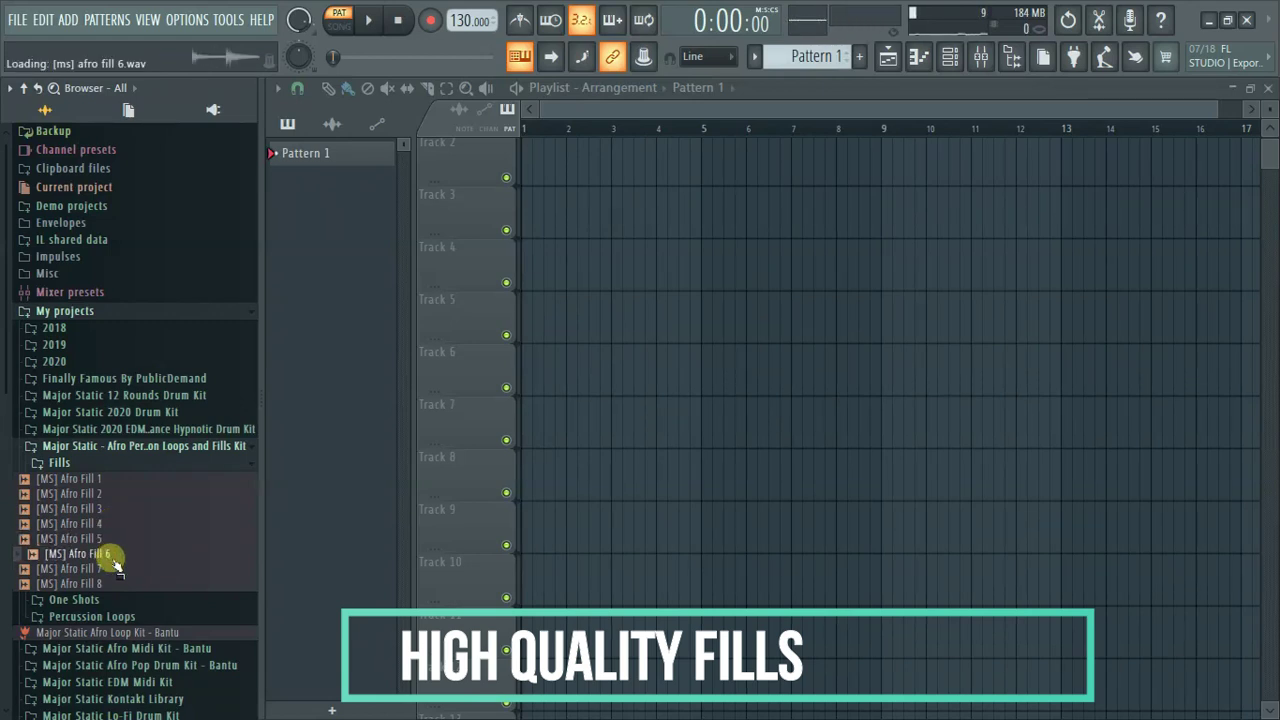
click(124, 585)
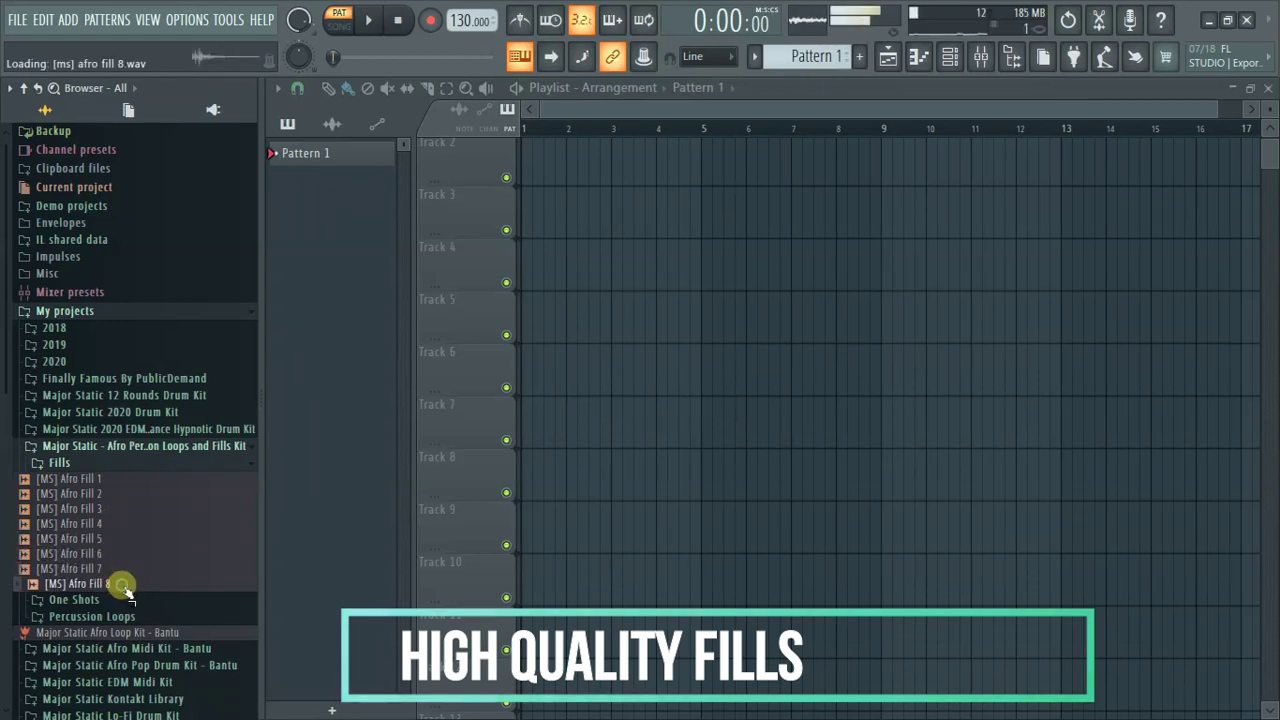
click(94, 468)
Audition the Djembe, Makaru, Perc and Sidestick samples in the kit's One Shots folder, and collapse the folder.
click(115, 481)
click(94, 495)
click(132, 511)
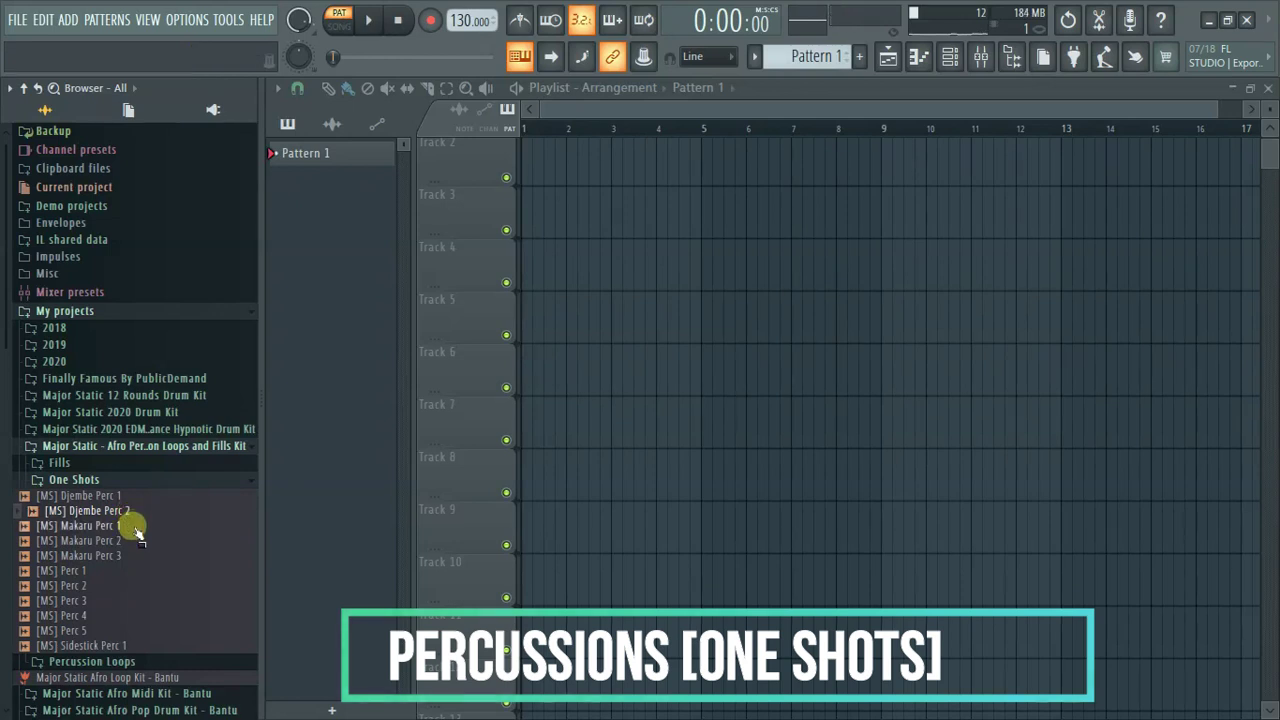
click(140, 530)
click(155, 541)
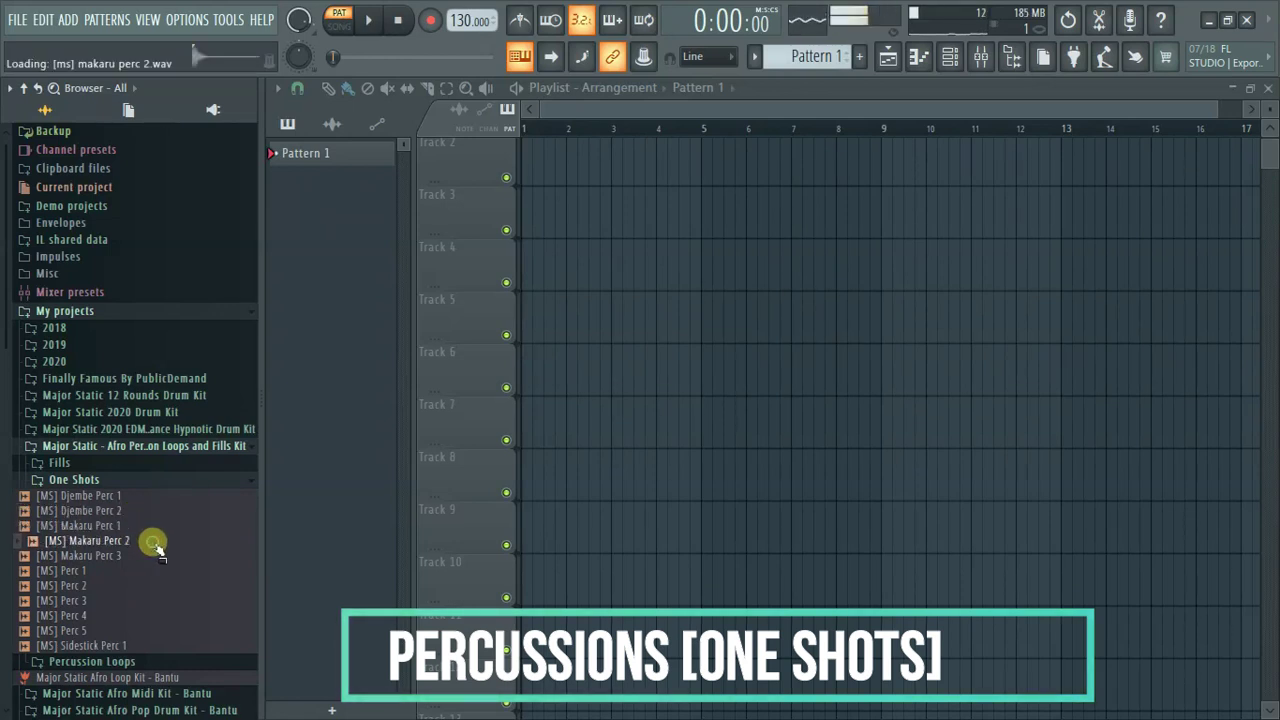
click(154, 558)
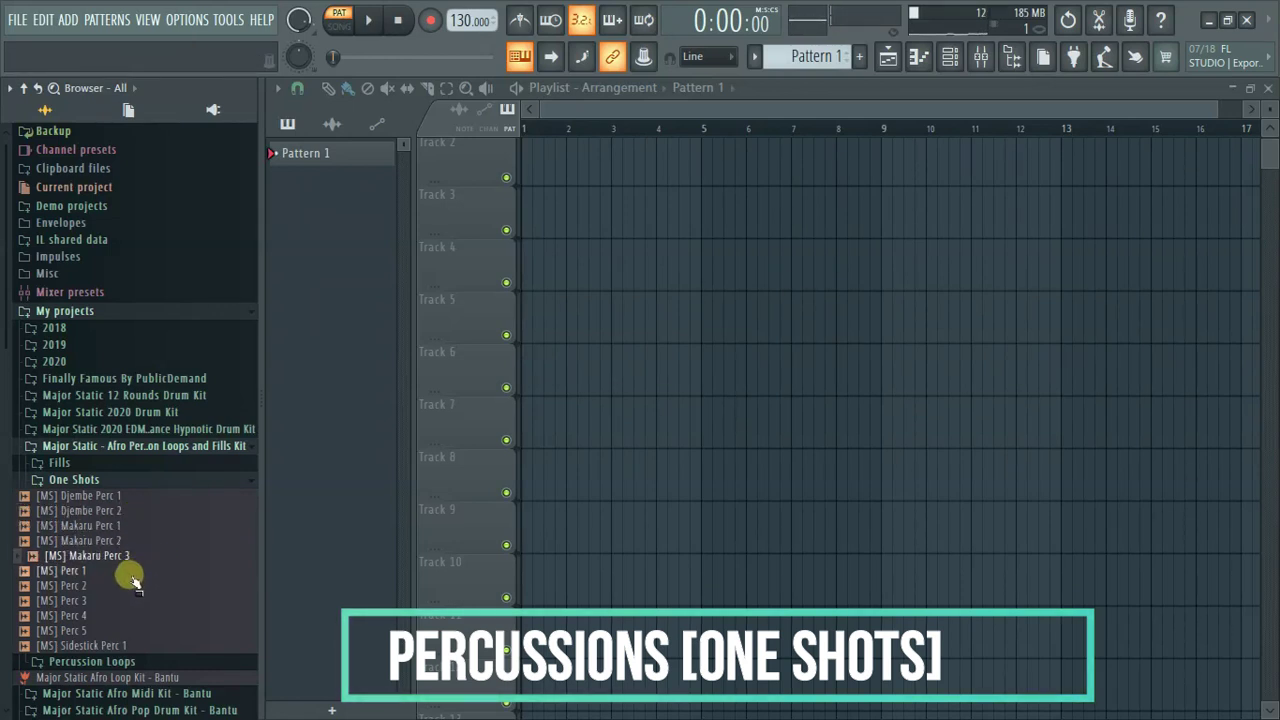
click(134, 602)
click(135, 617)
click(136, 631)
click(140, 646)
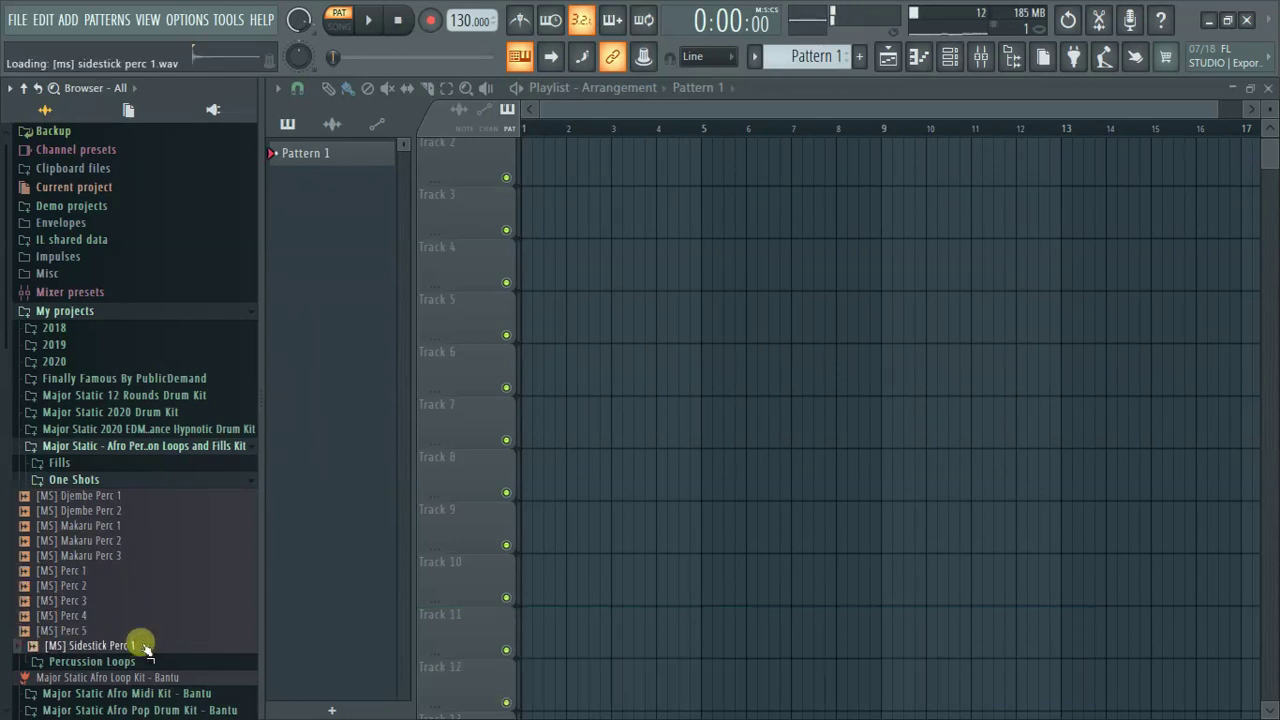
click(128, 482)
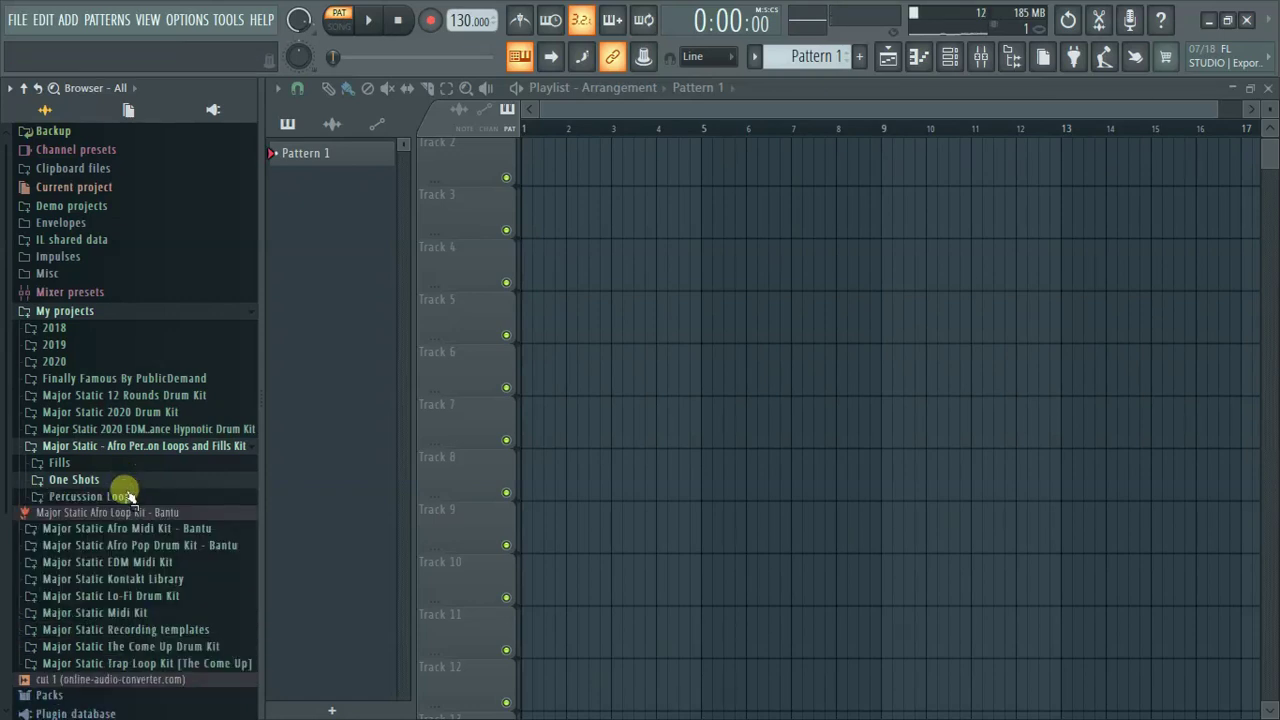
Open the kit's Percussion Loops folder and audition [MS] Afro Perc Loops 1 through 13 in order.
click(130, 497)
click(140, 512)
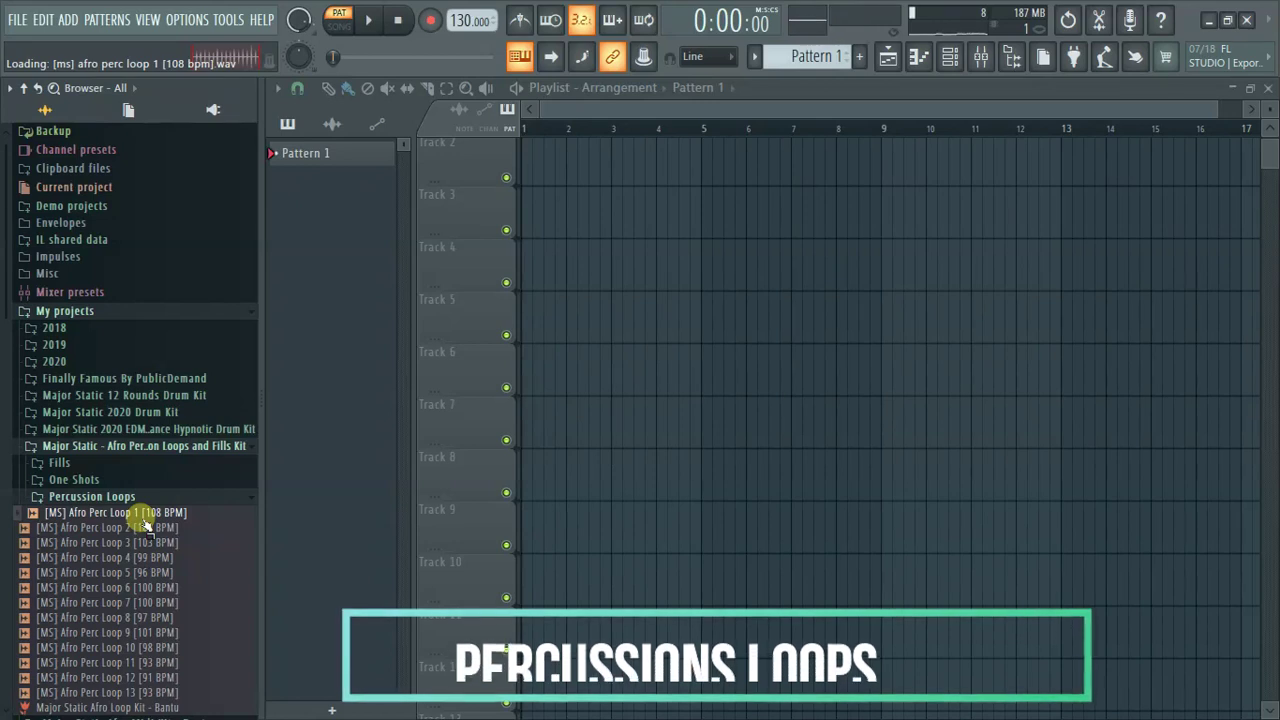
click(144, 528)
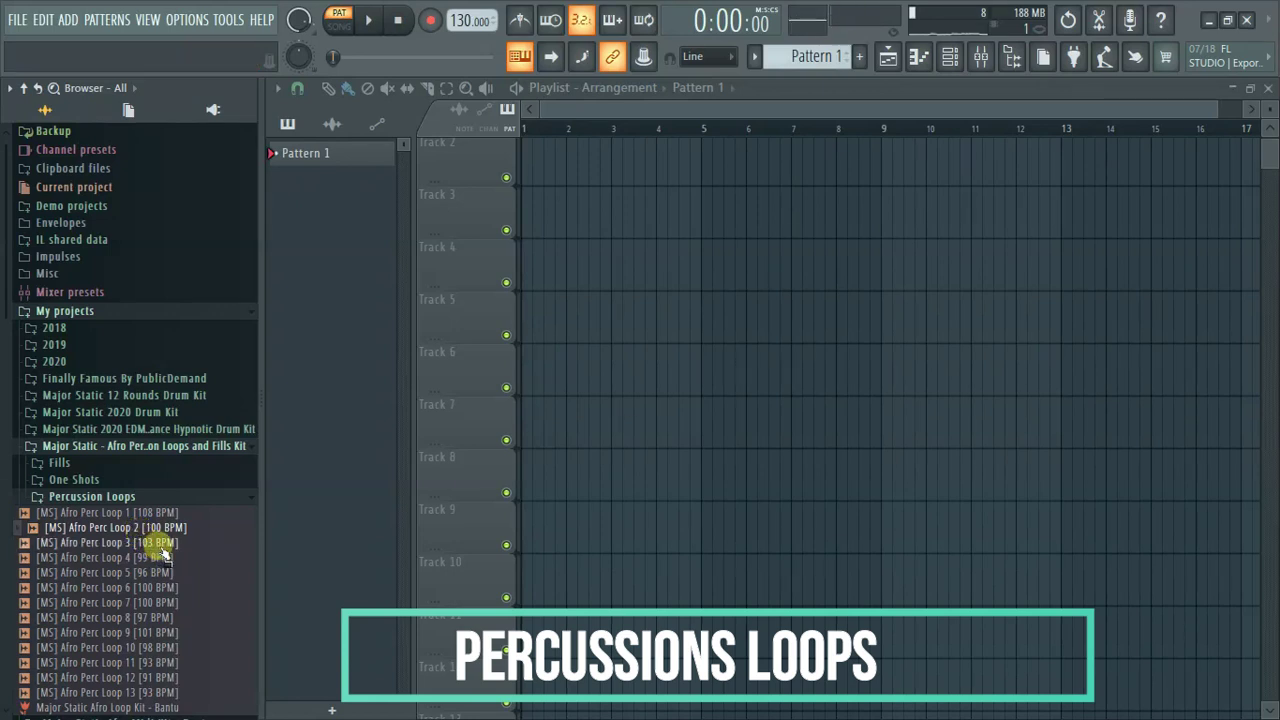
click(160, 543)
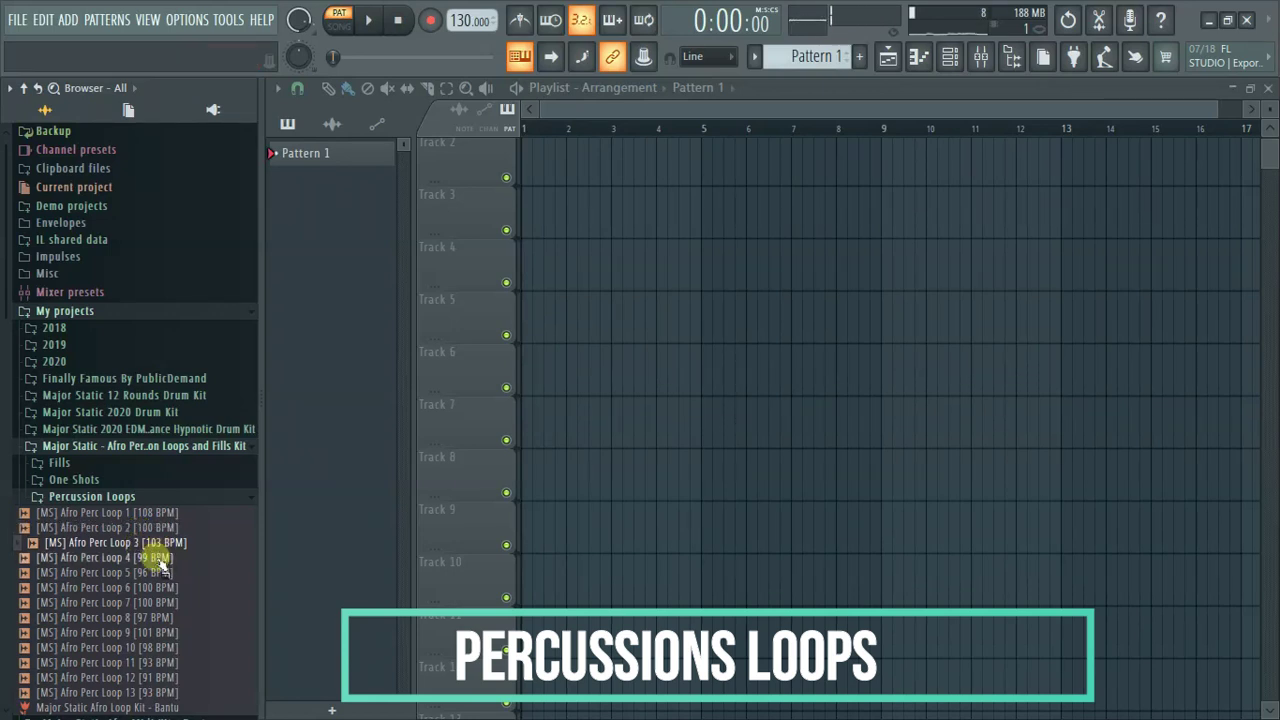
click(165, 557)
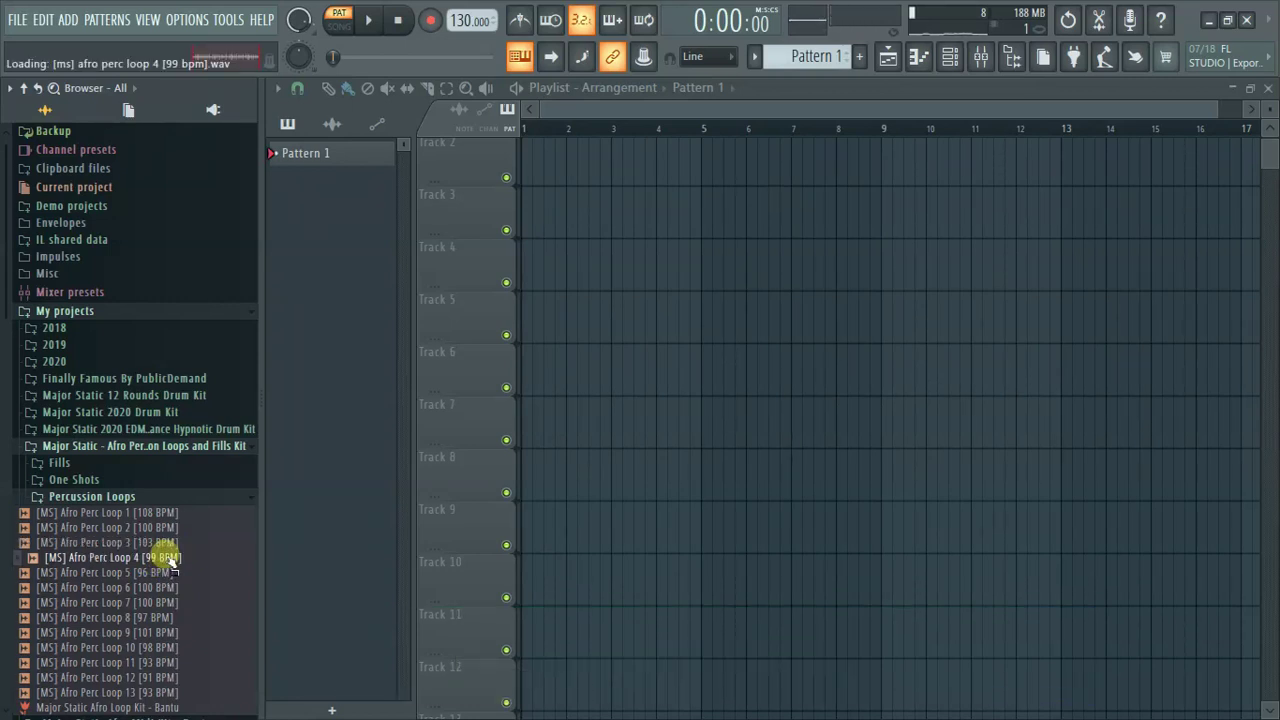
click(175, 575)
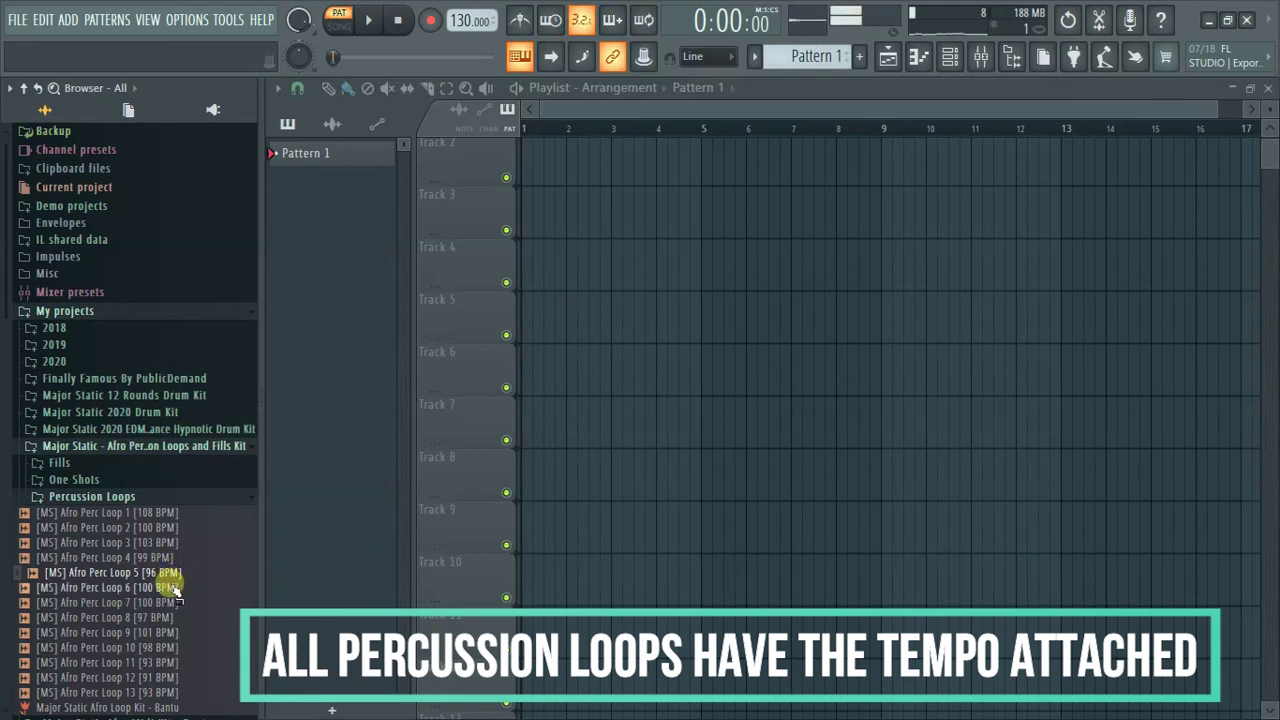
click(177, 589)
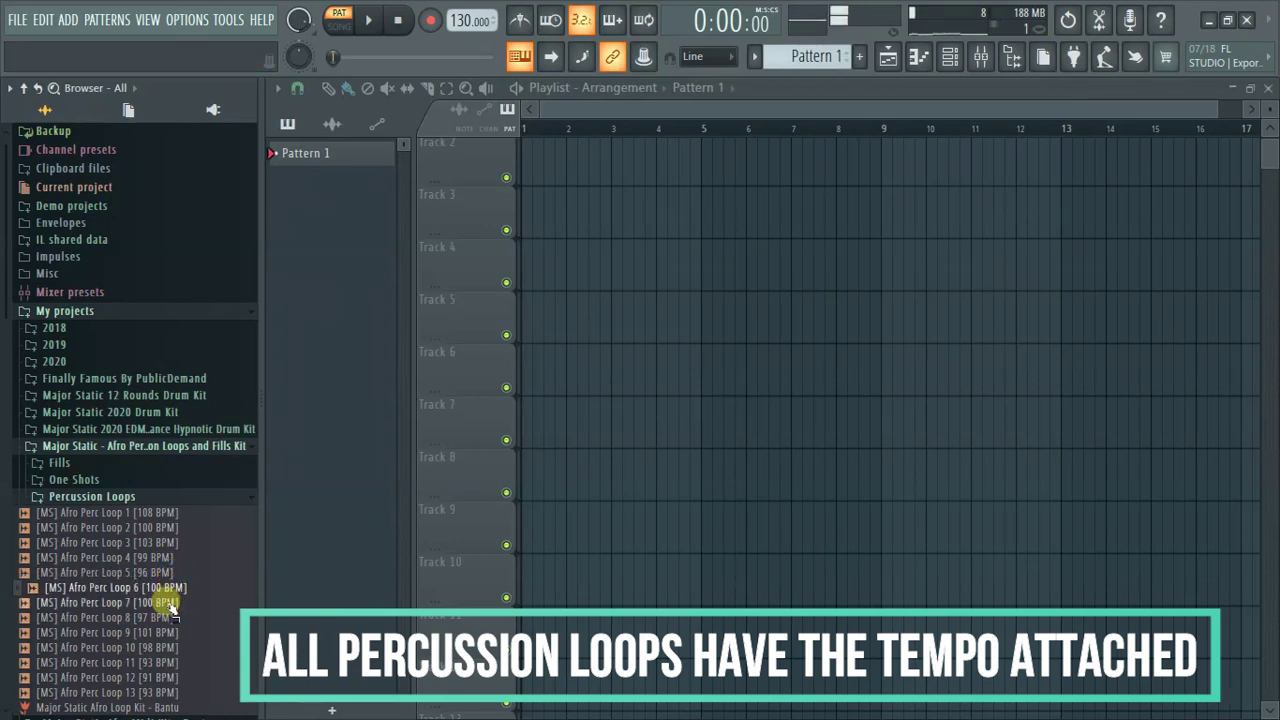
click(172, 603)
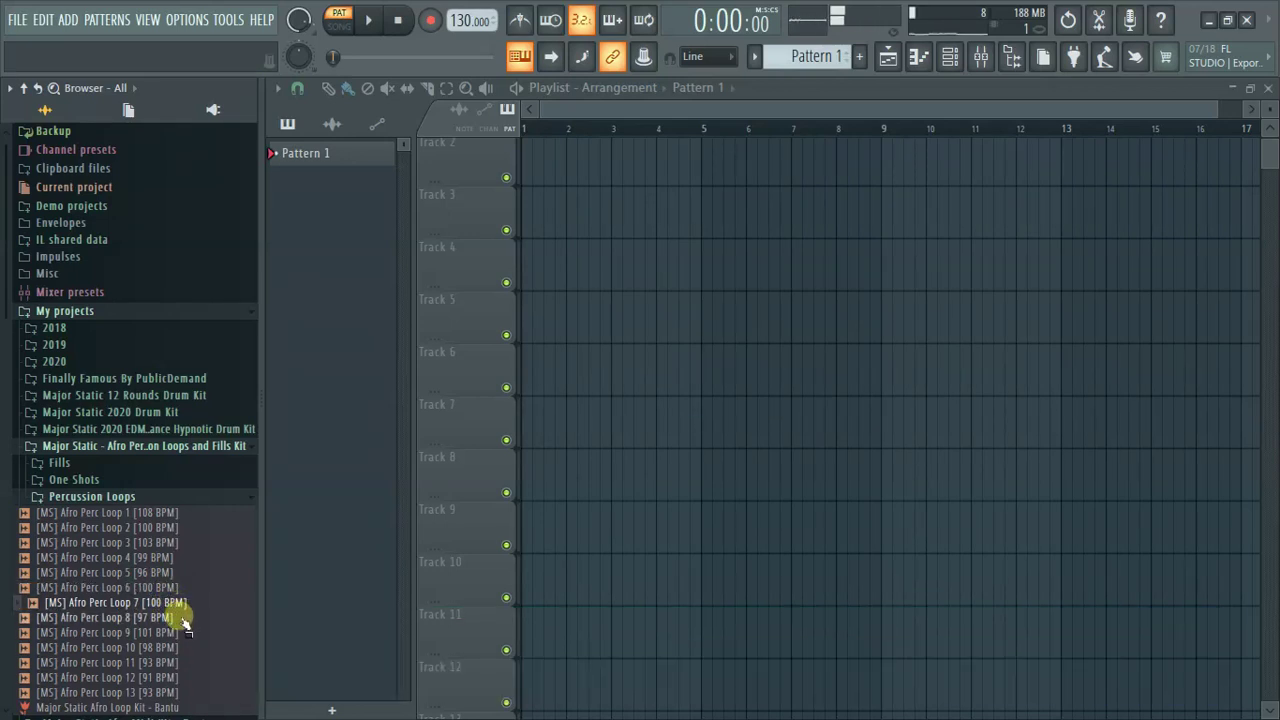
click(178, 617)
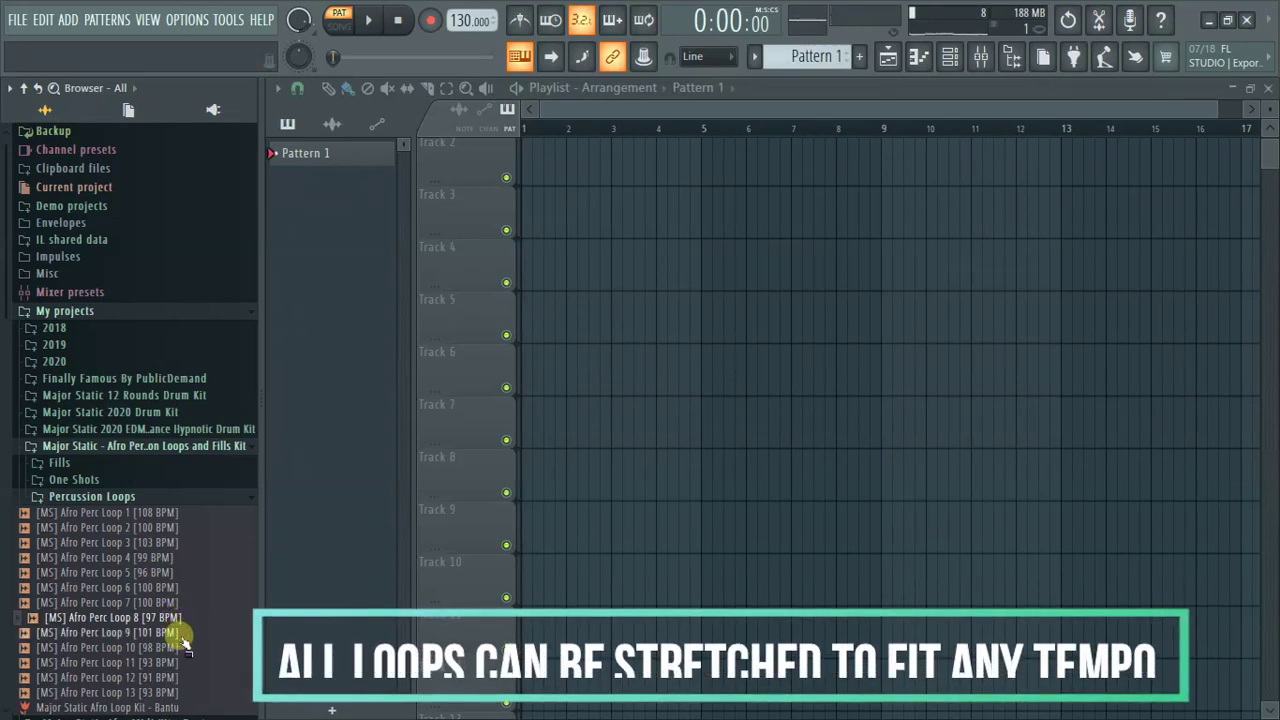
click(183, 634)
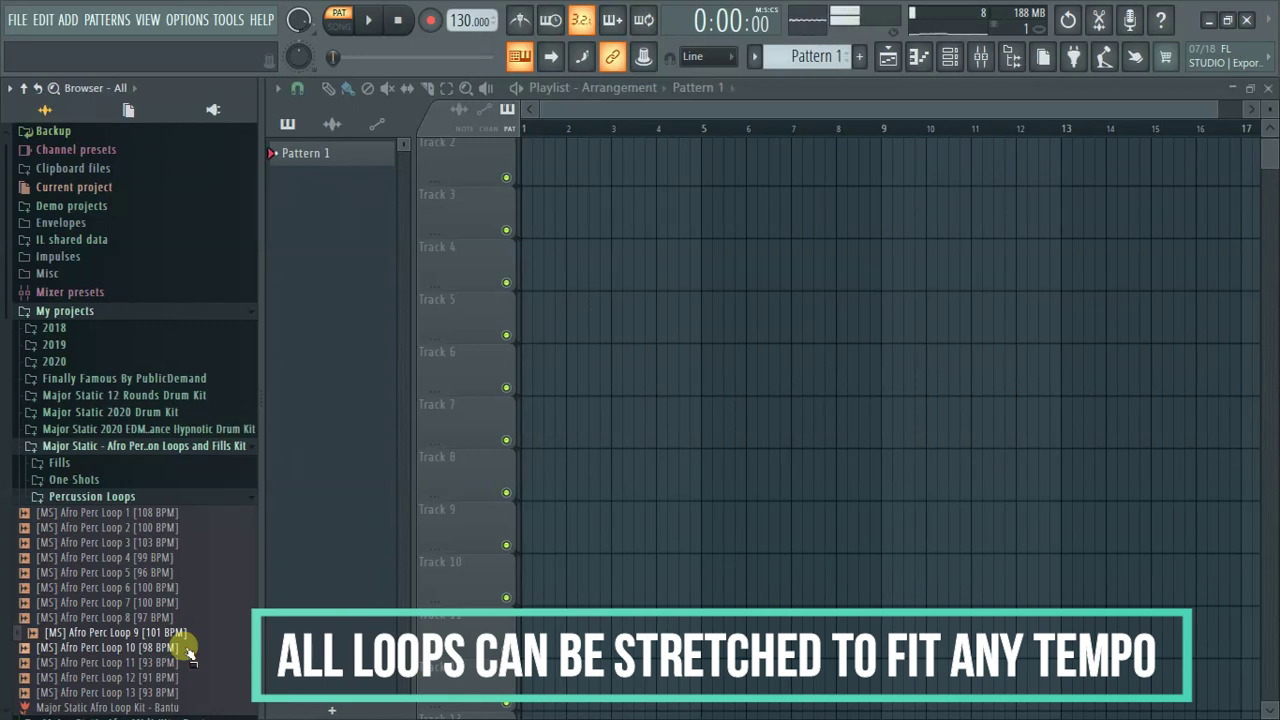
click(186, 648)
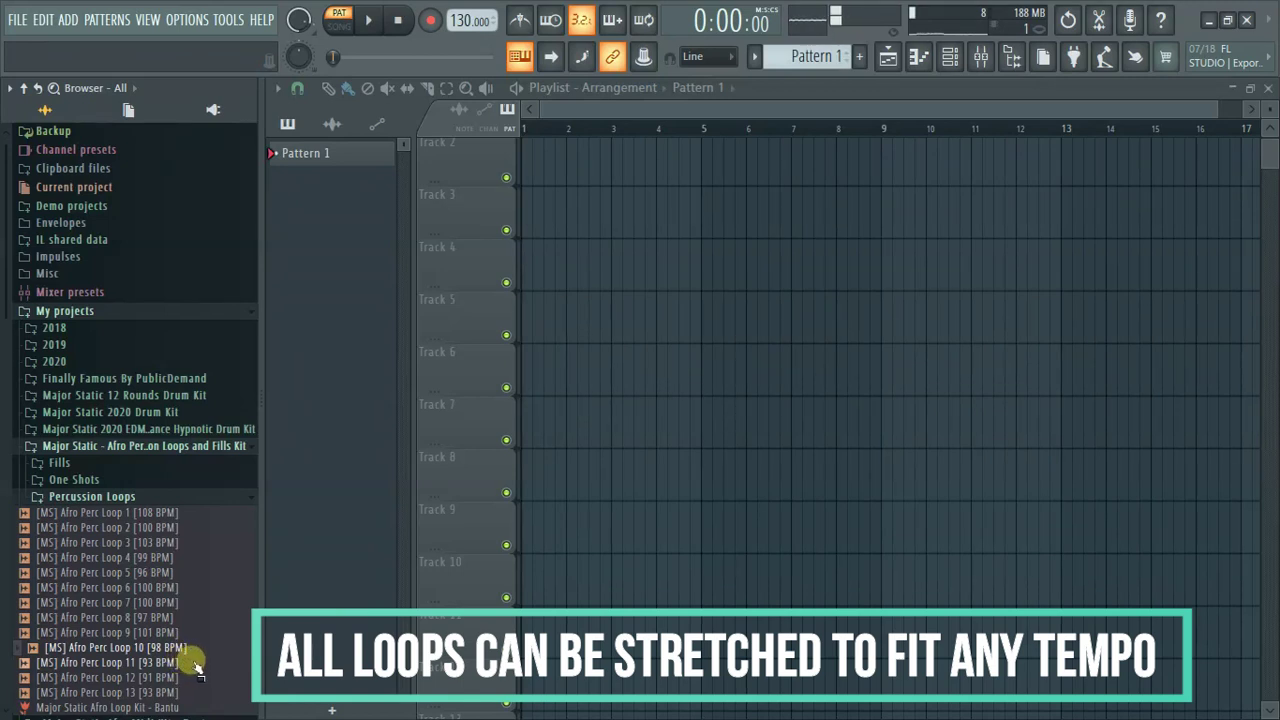
click(195, 663)
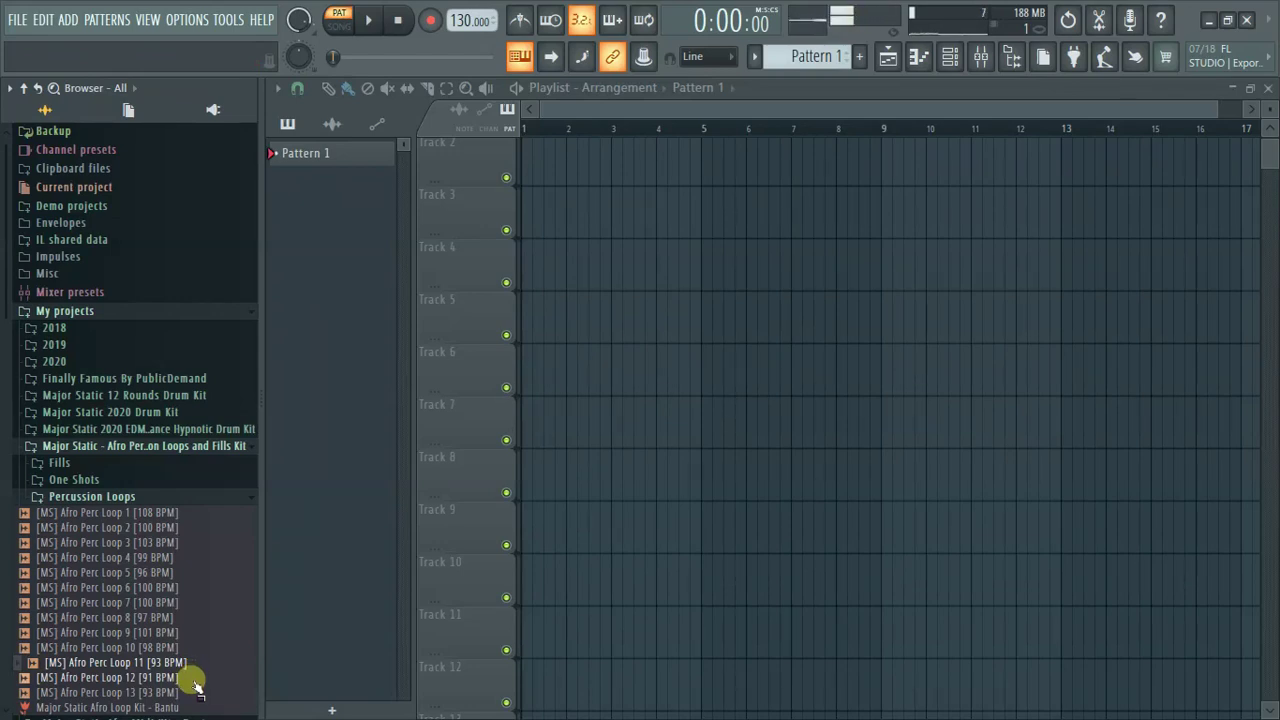
click(190, 678)
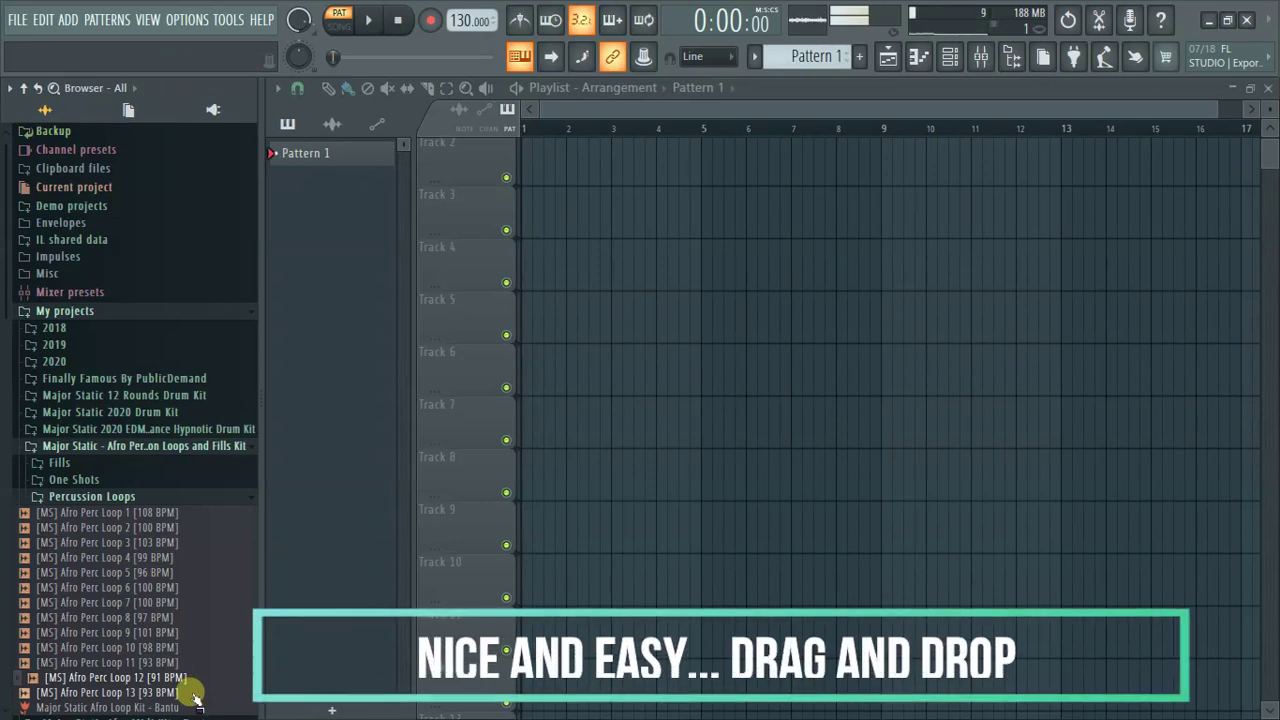
click(195, 693)
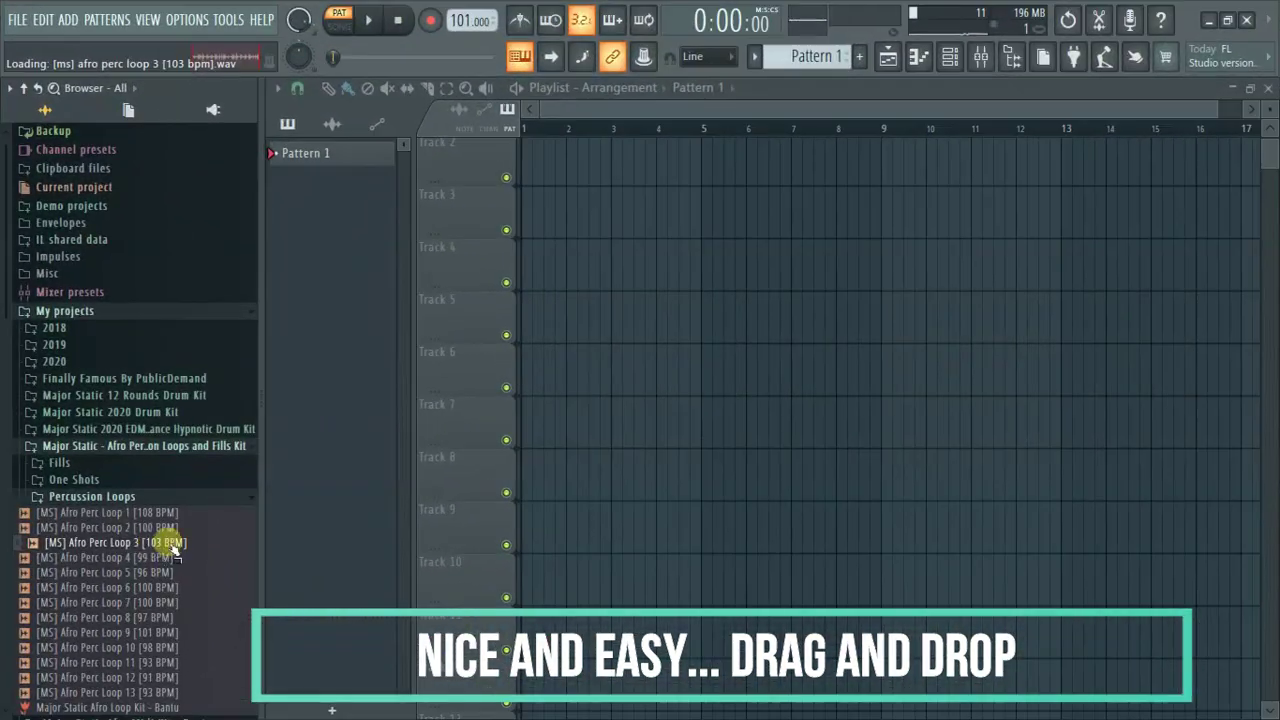
Place [MS] Afro Perc Loop 3 at the start of Track 7 and time-stretch it to 4:00:00 in e3 generic mode.
drag(145, 550, 568, 412)
drag(704, 428, 465, 400)
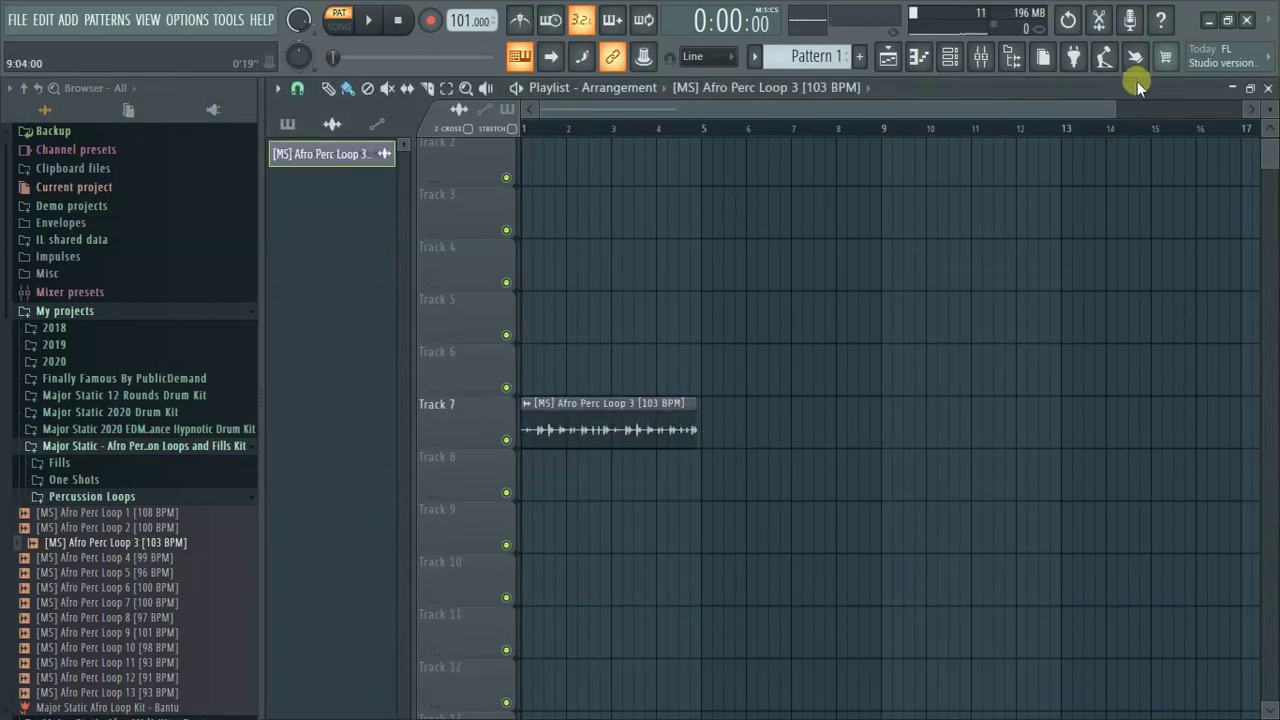
drag(1120, 107, 773, 185)
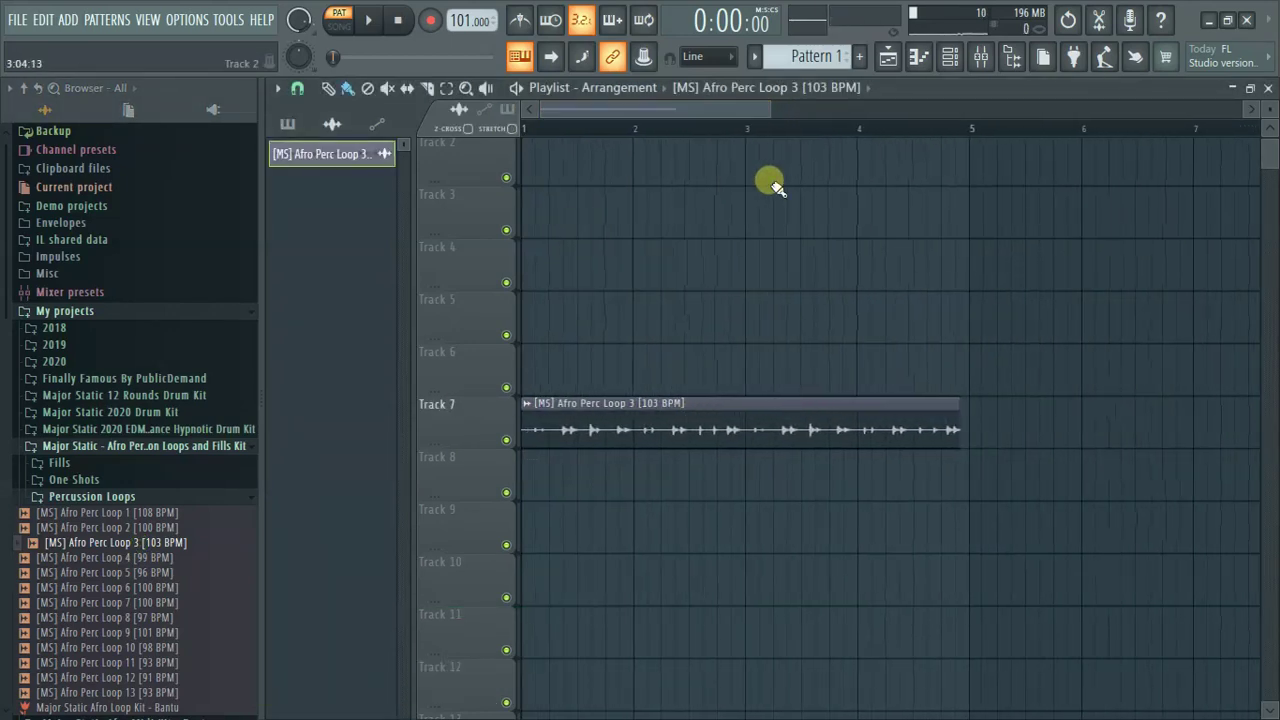
double_click(640, 441)
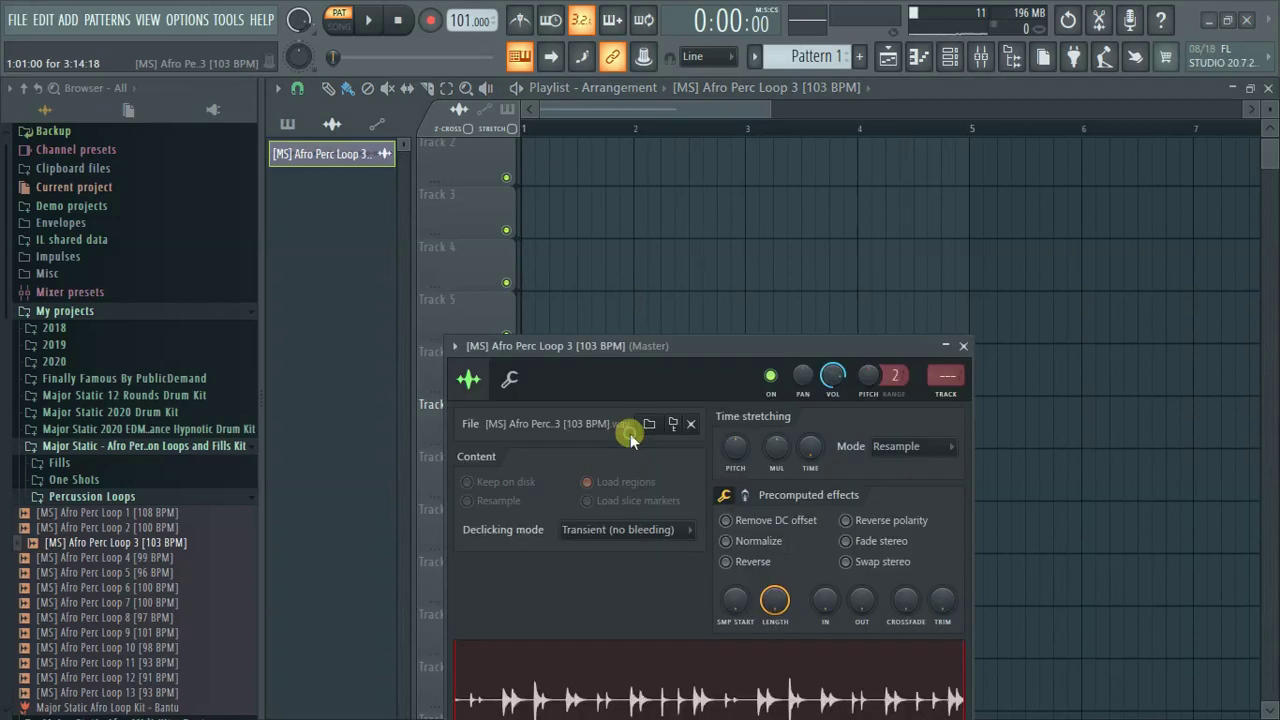
drag(697, 350, 528, 137)
click(748, 231)
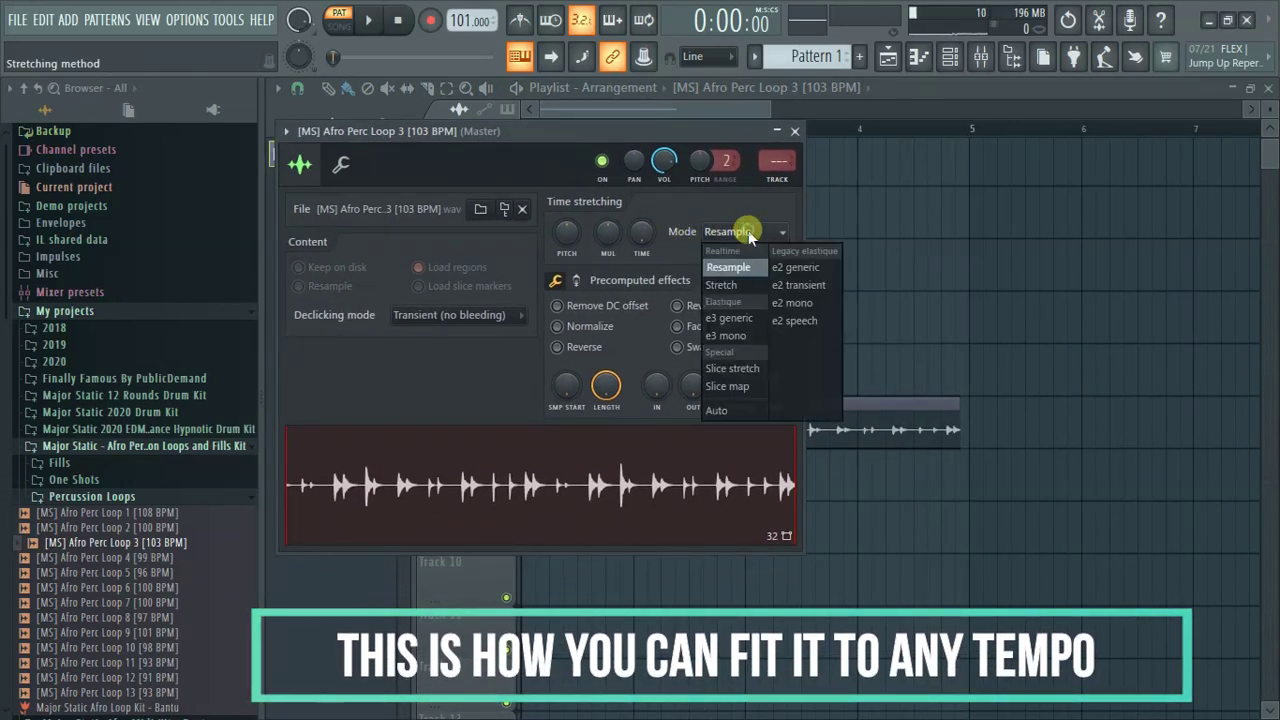
click(731, 318)
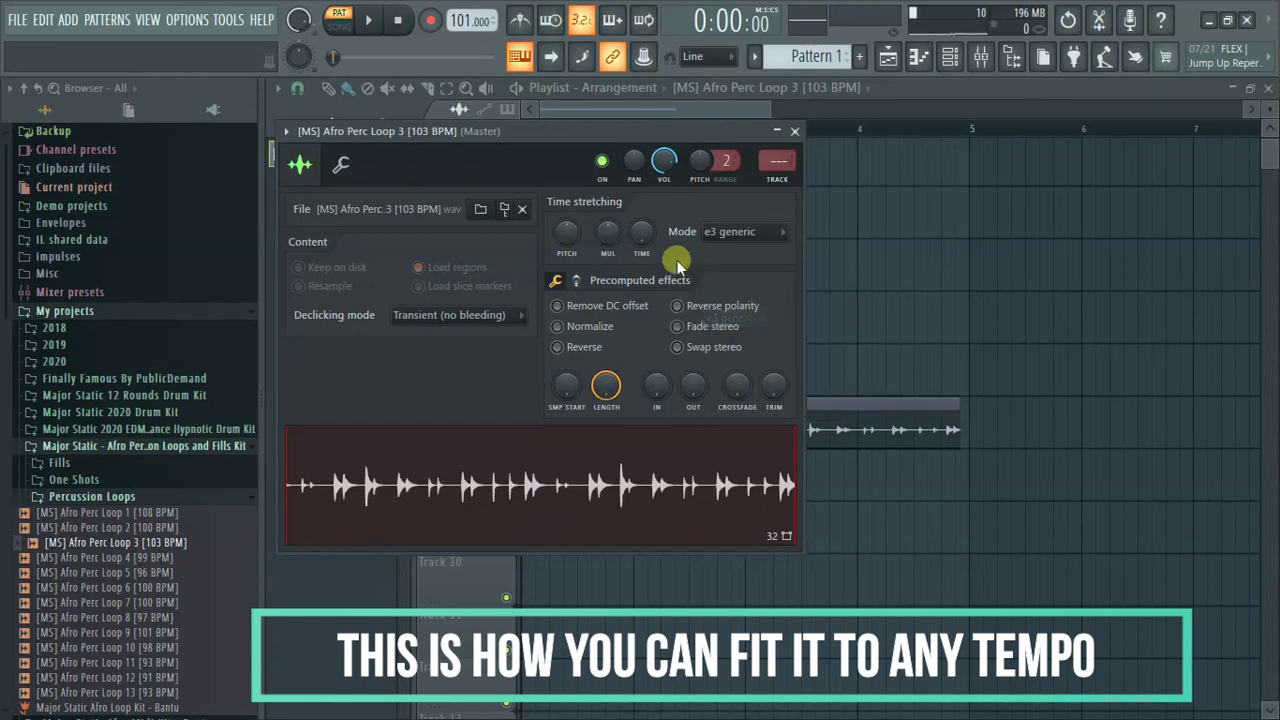
drag(641, 232, 641, 201)
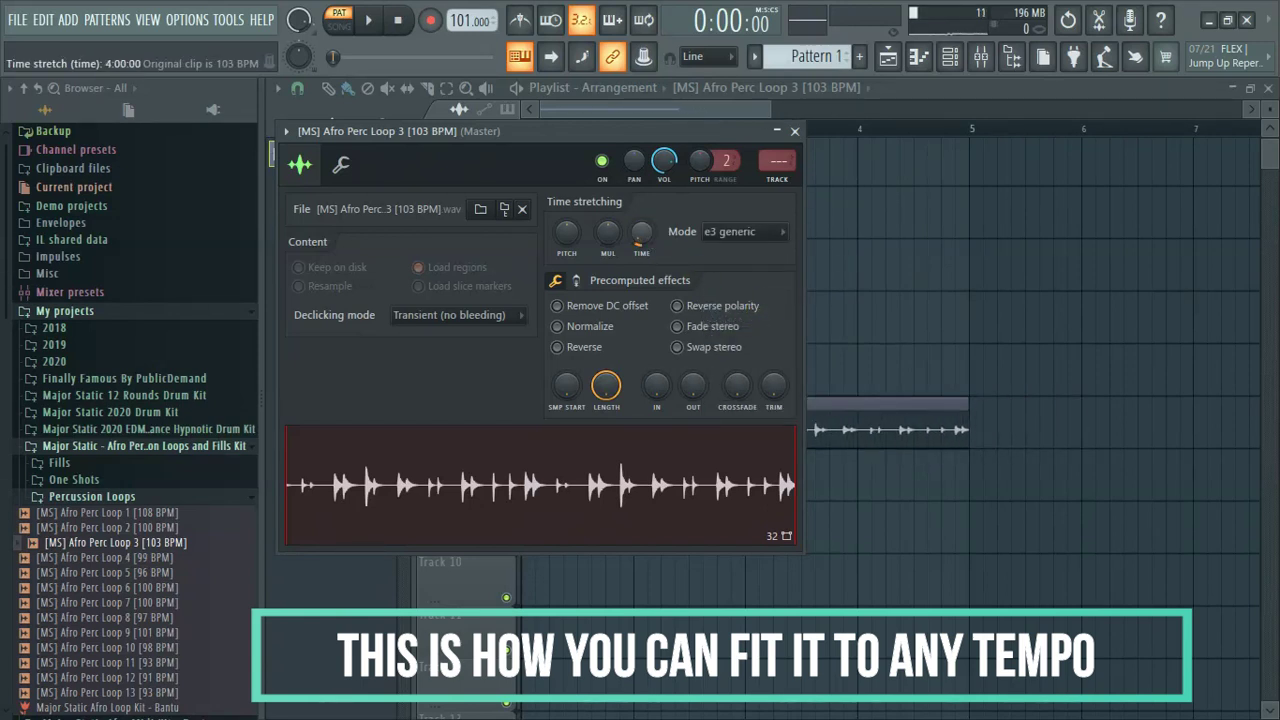
click(741, 109)
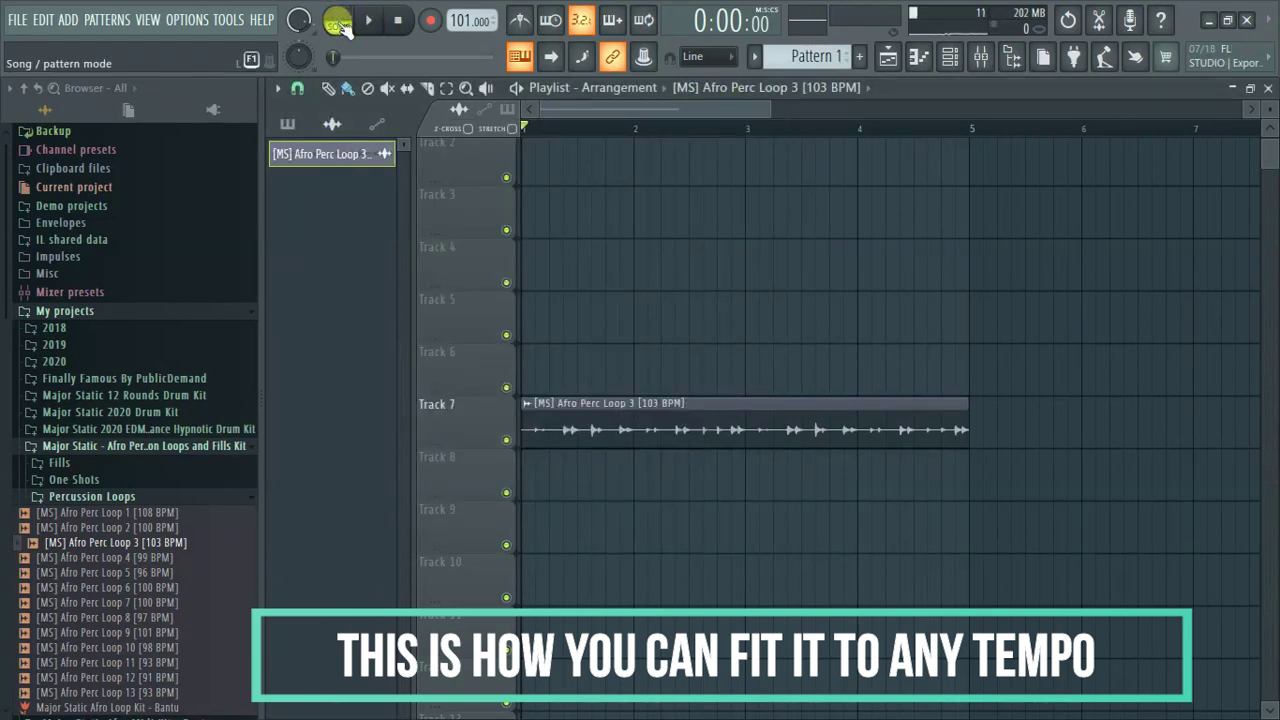
Play the arrangement in song mode to hear the stretched loop on Track 7, and stop playback.
key(space)
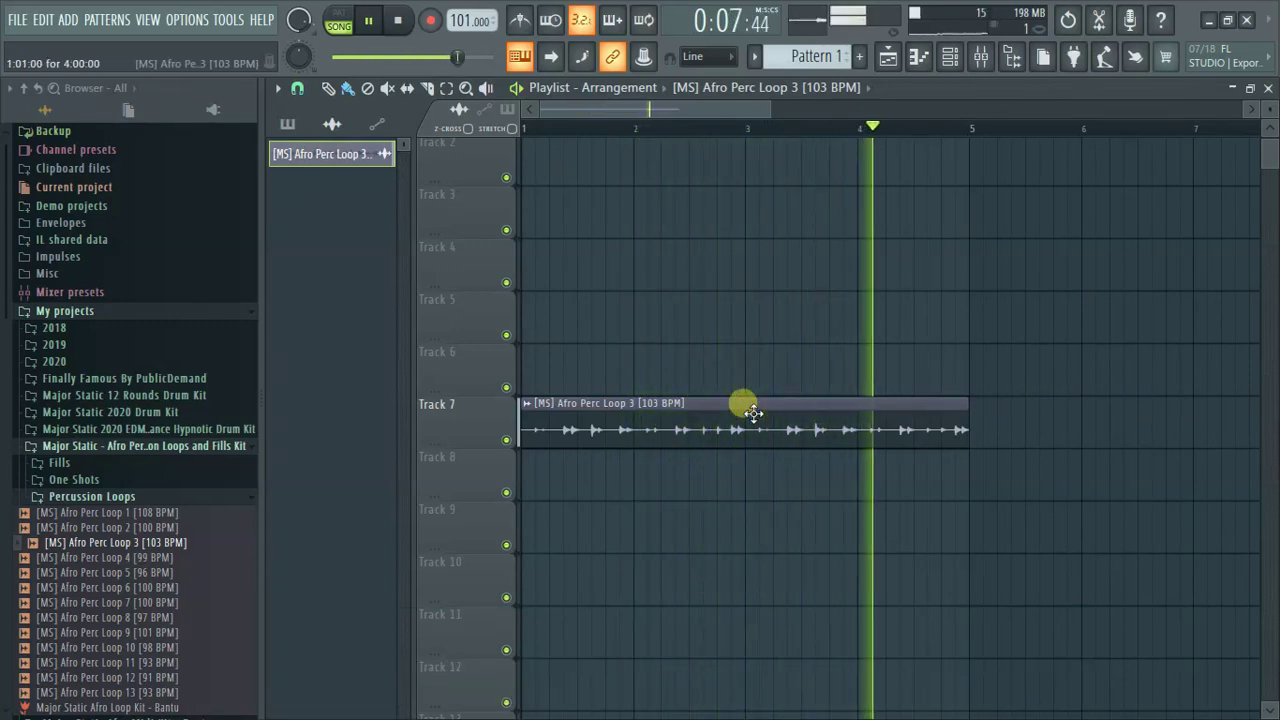
key(space)
Place [MS] Afro Perc Loop 13 at the start of Track 9 and time-stretch it to 4:00:00 in e3 generic mode.
drag(135, 694, 567, 514)
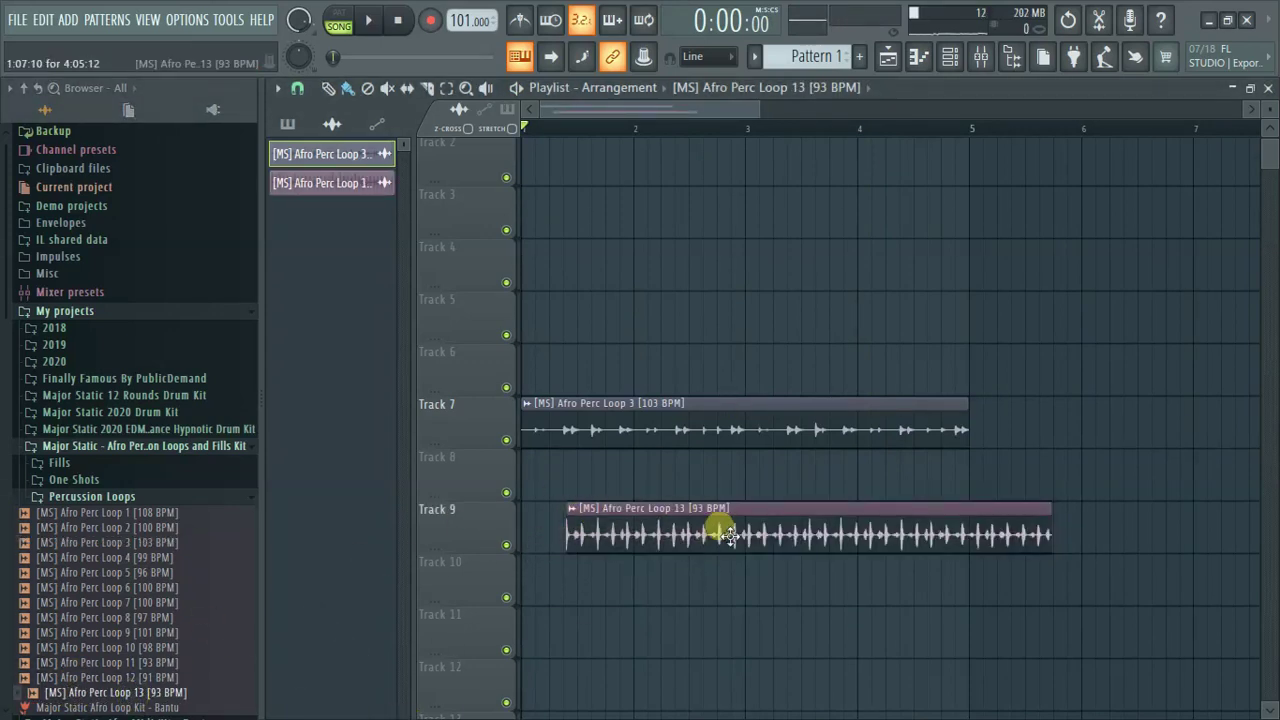
drag(728, 535, 572, 507)
double_click(800, 530)
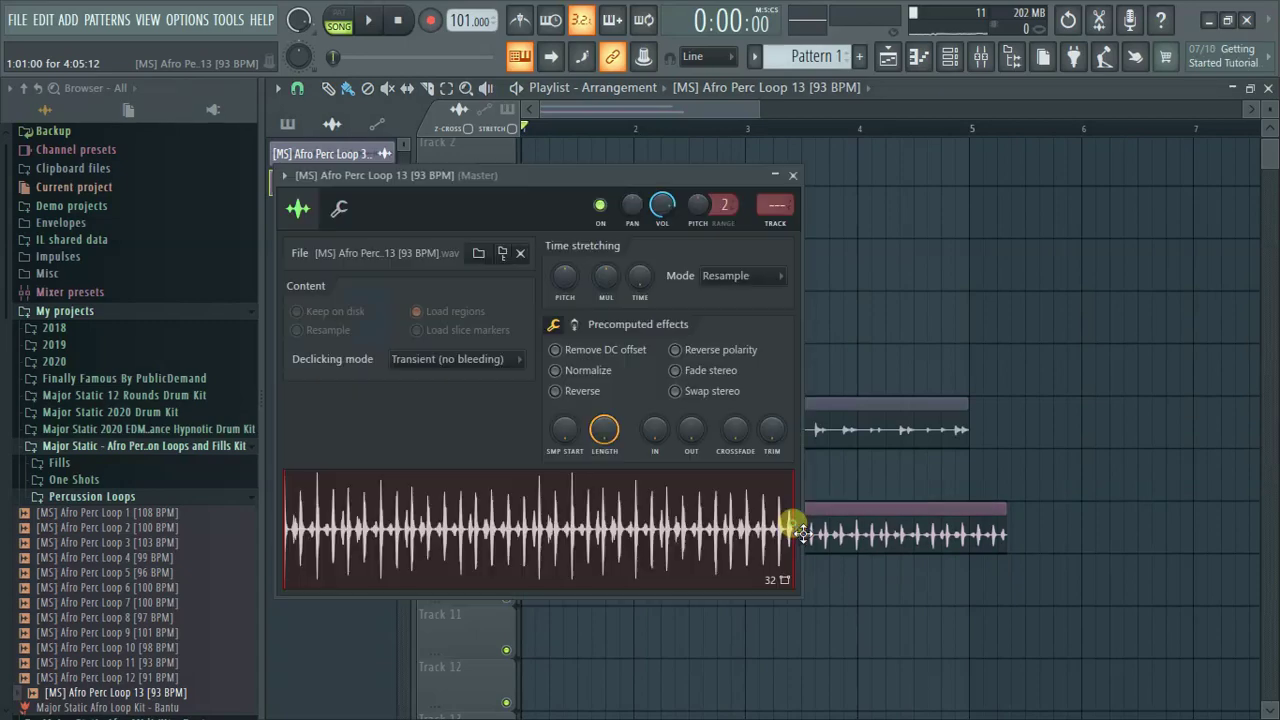
drag(711, 172, 618, 125)
click(672, 235)
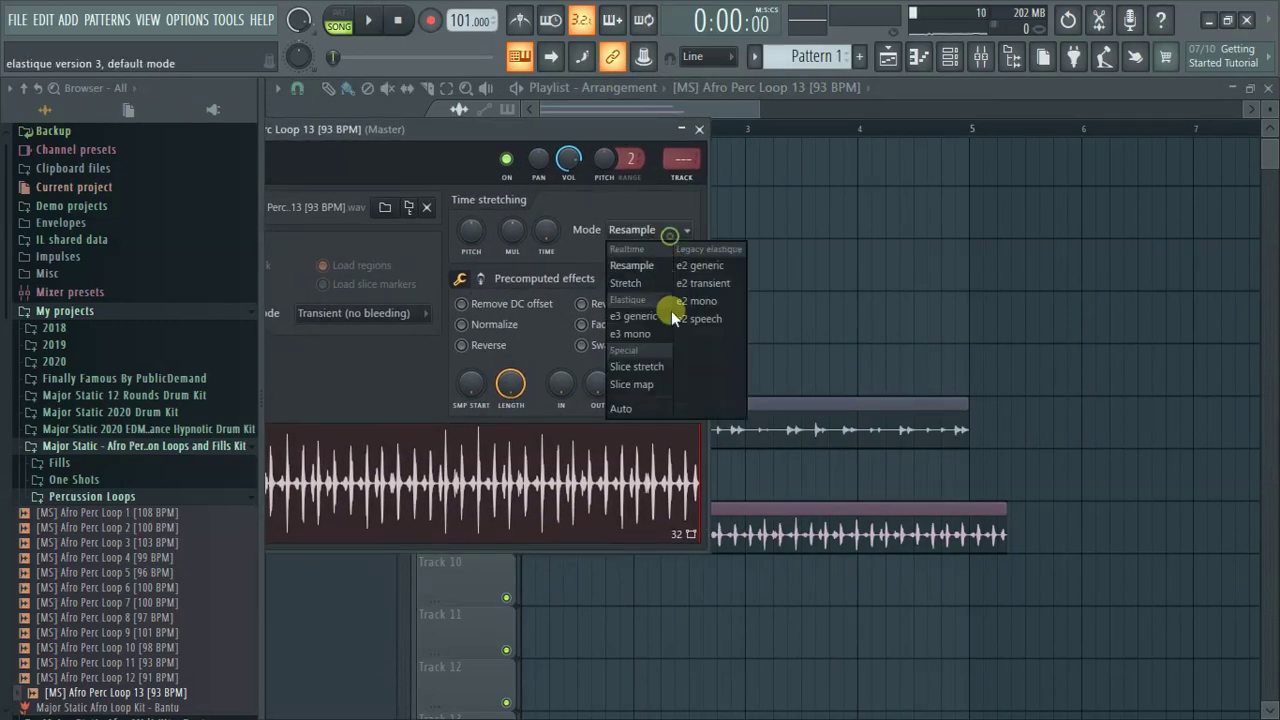
click(652, 314)
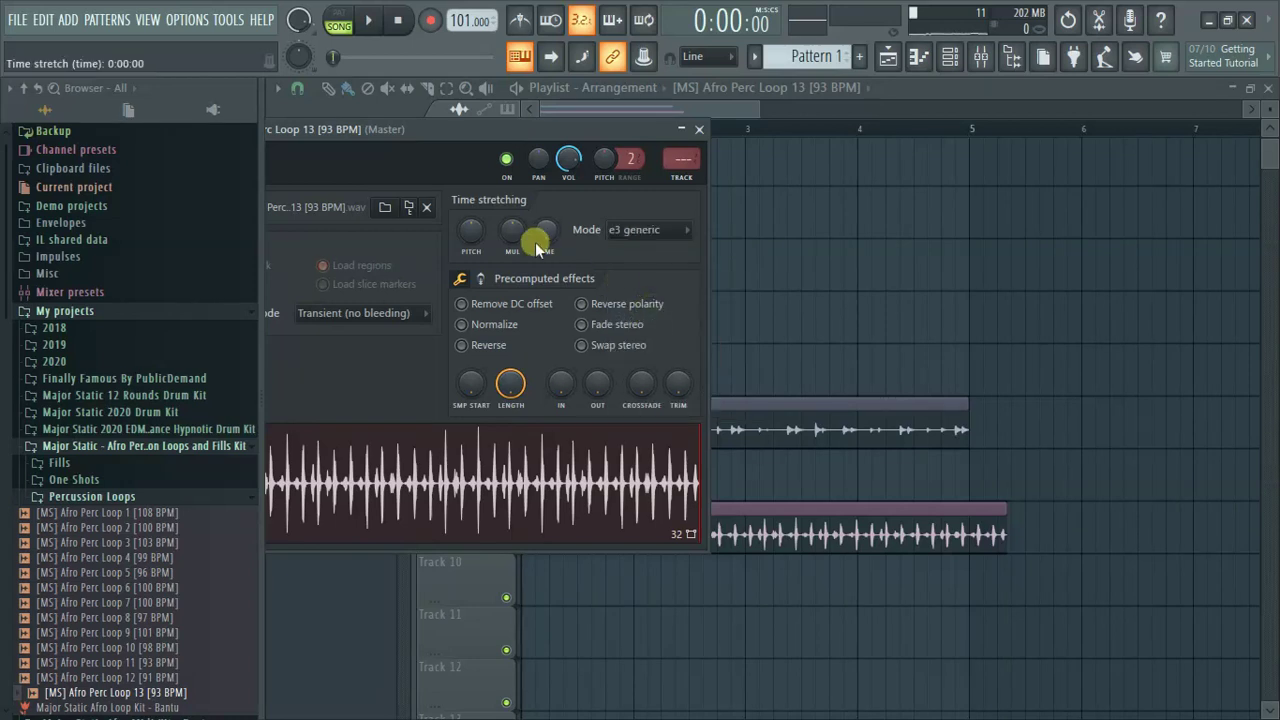
drag(545, 236, 545, 212)
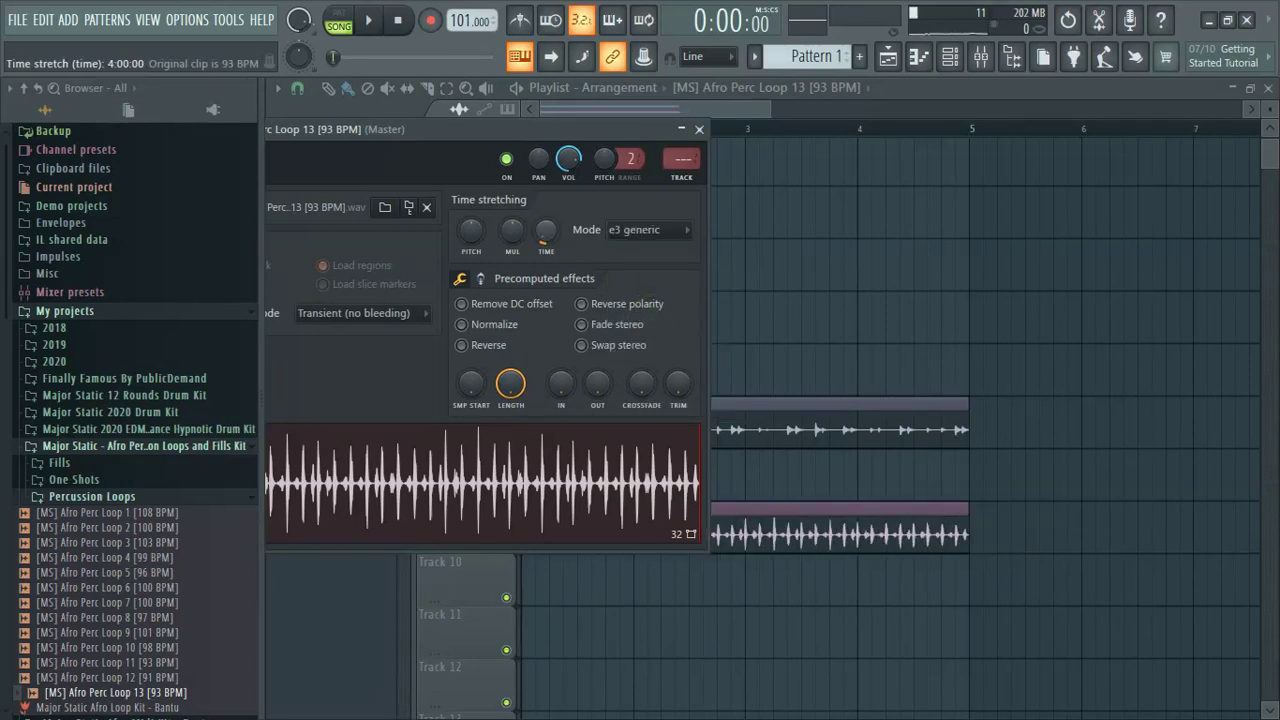
click(757, 108)
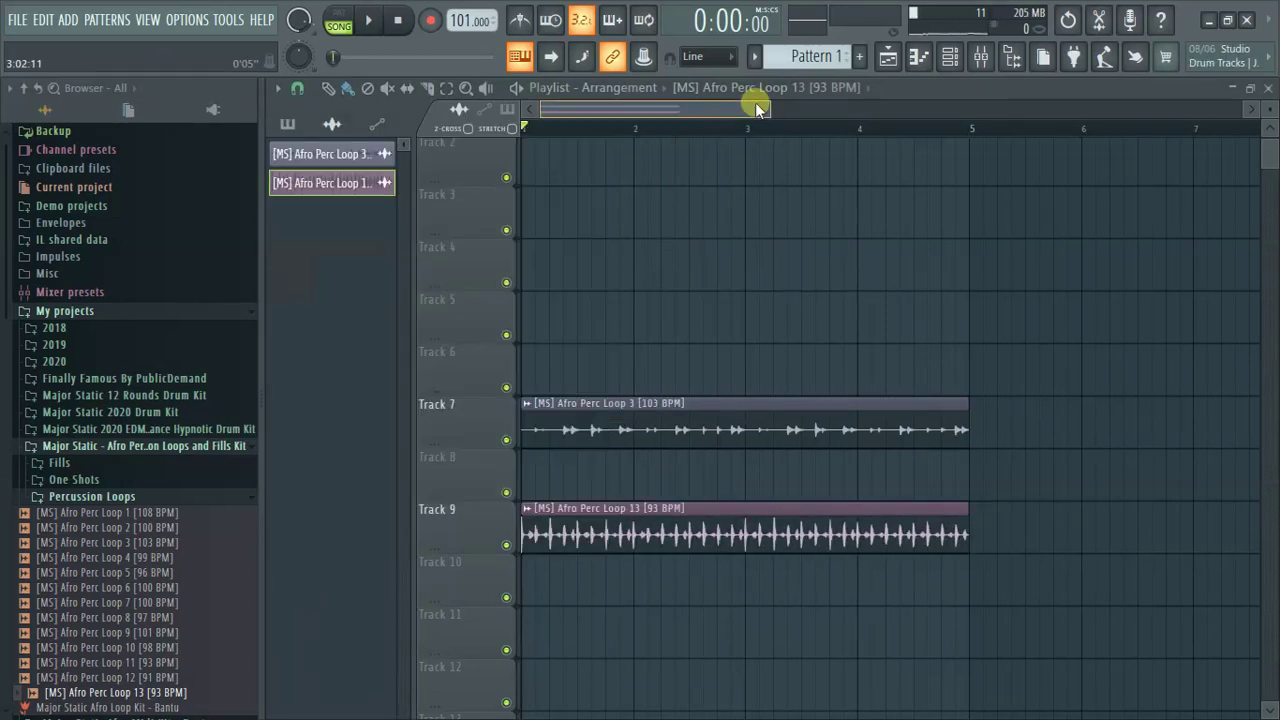
Play the arrangement and lower the [MS] Afro Perc Loop 13 channel volume to about 51%.
key(space)
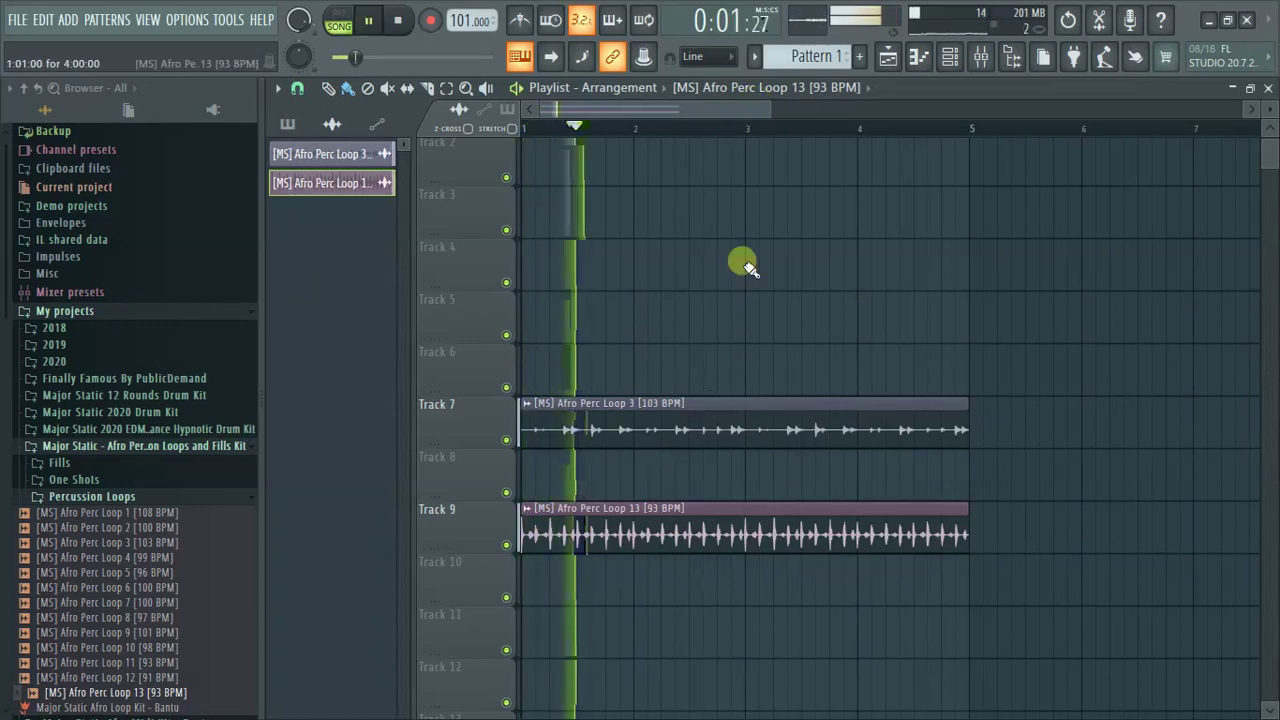
double_click(686, 543)
drag(570, 160, 570, 190)
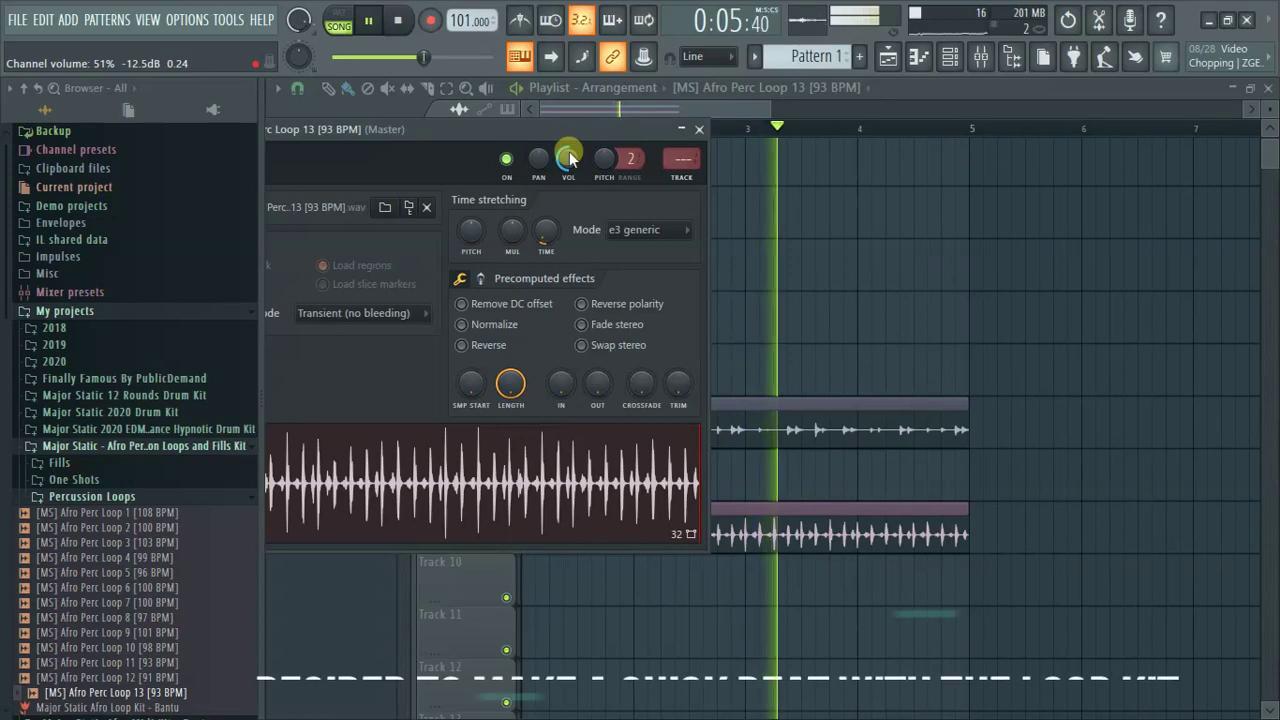
Boost the gain of [MS] Afro Perc Loop 3 to about 4% in its precomputed effects.
click(848, 440)
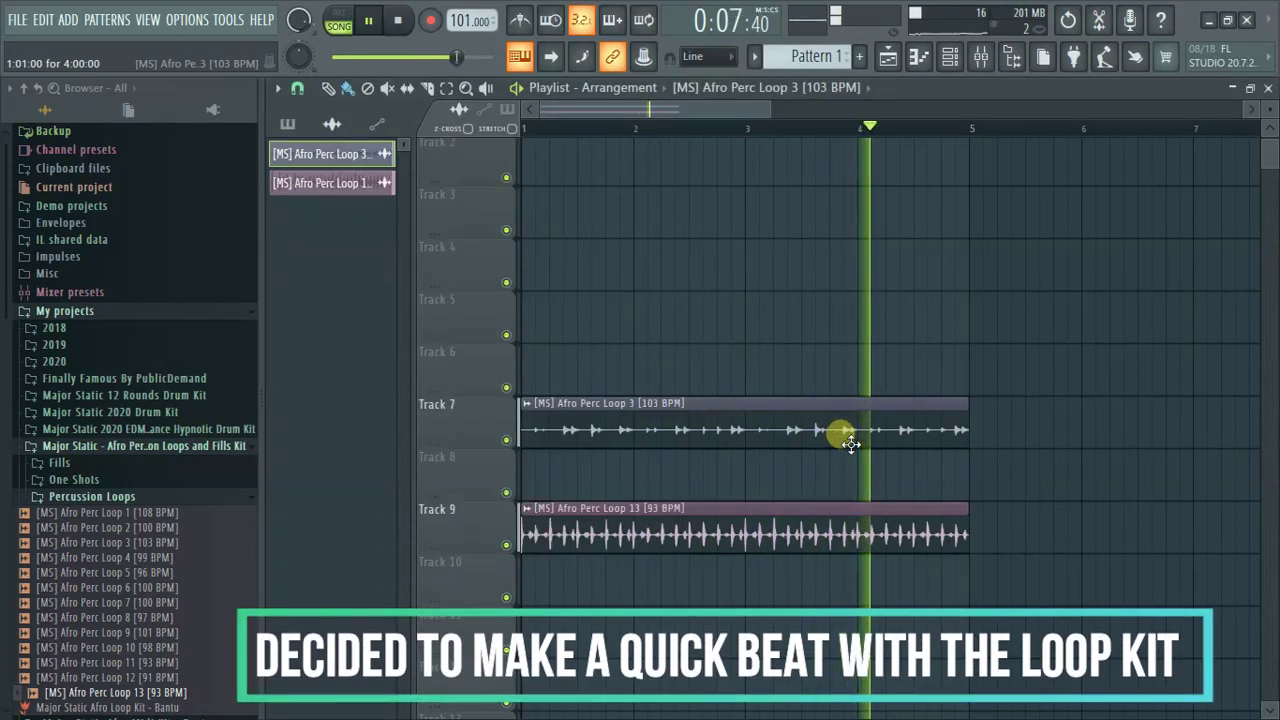
double_click(623, 422)
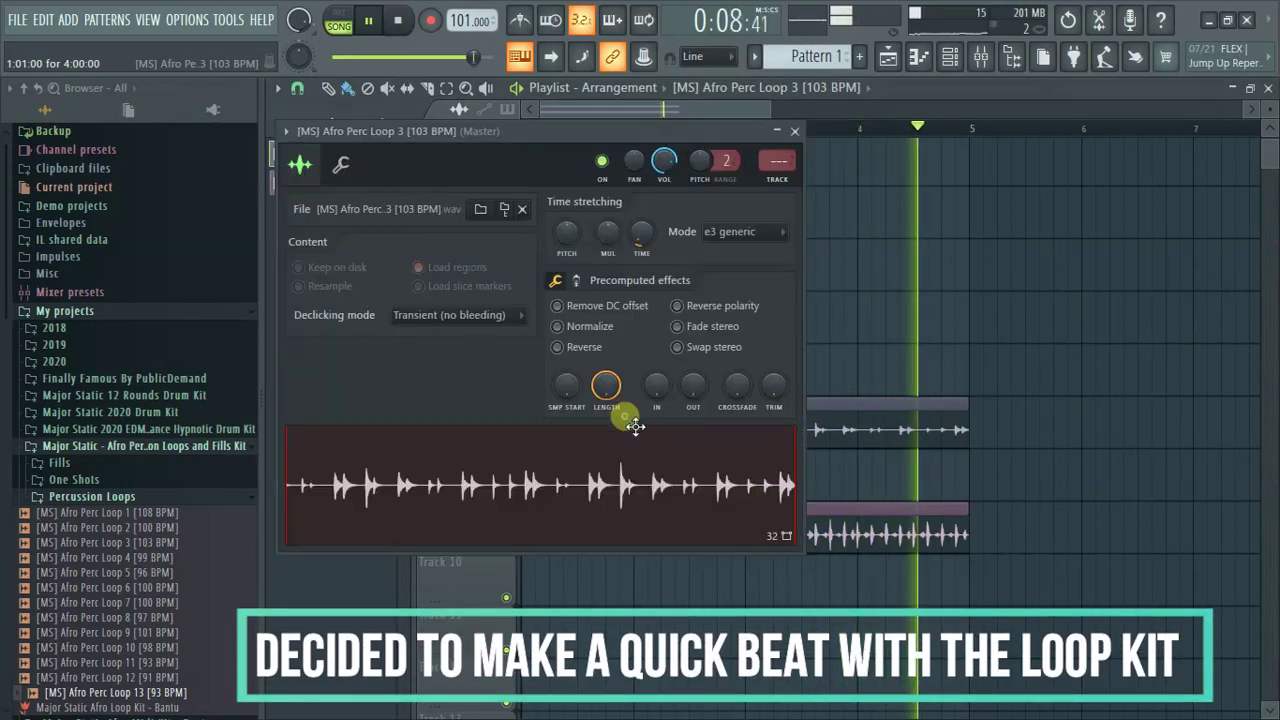
click(577, 281)
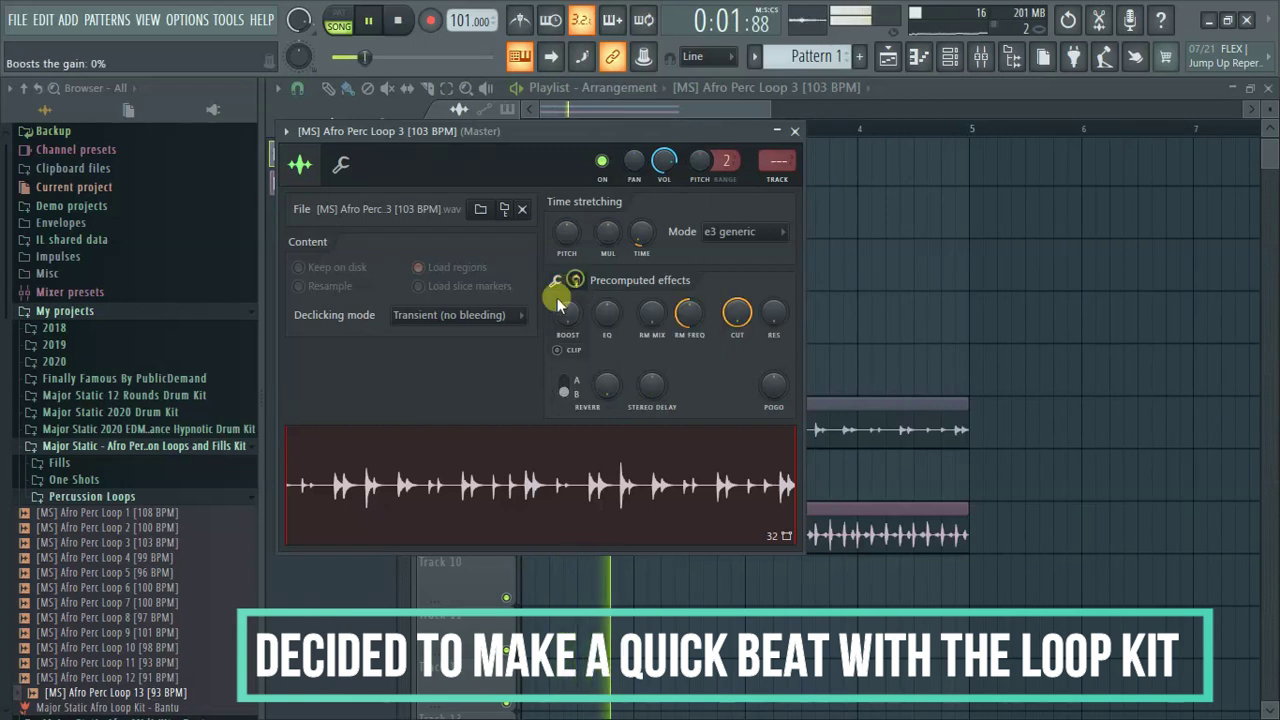
drag(571, 331, 571, 322)
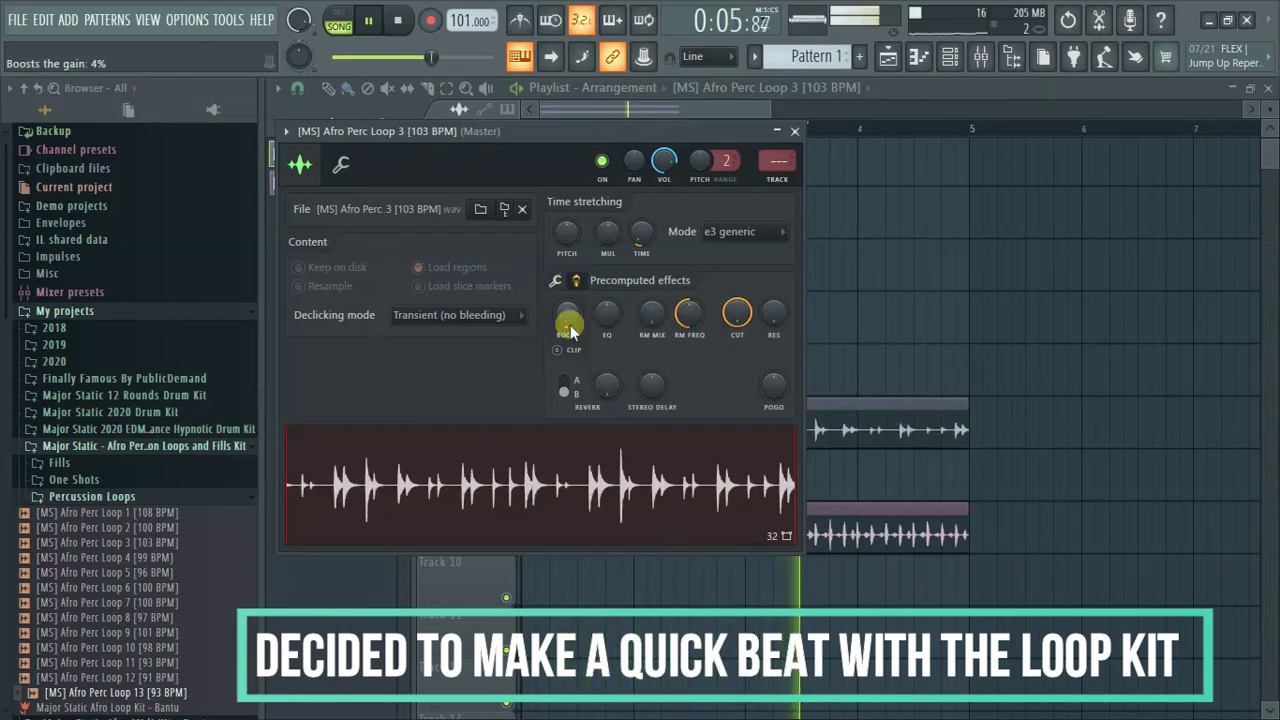
click(908, 515)
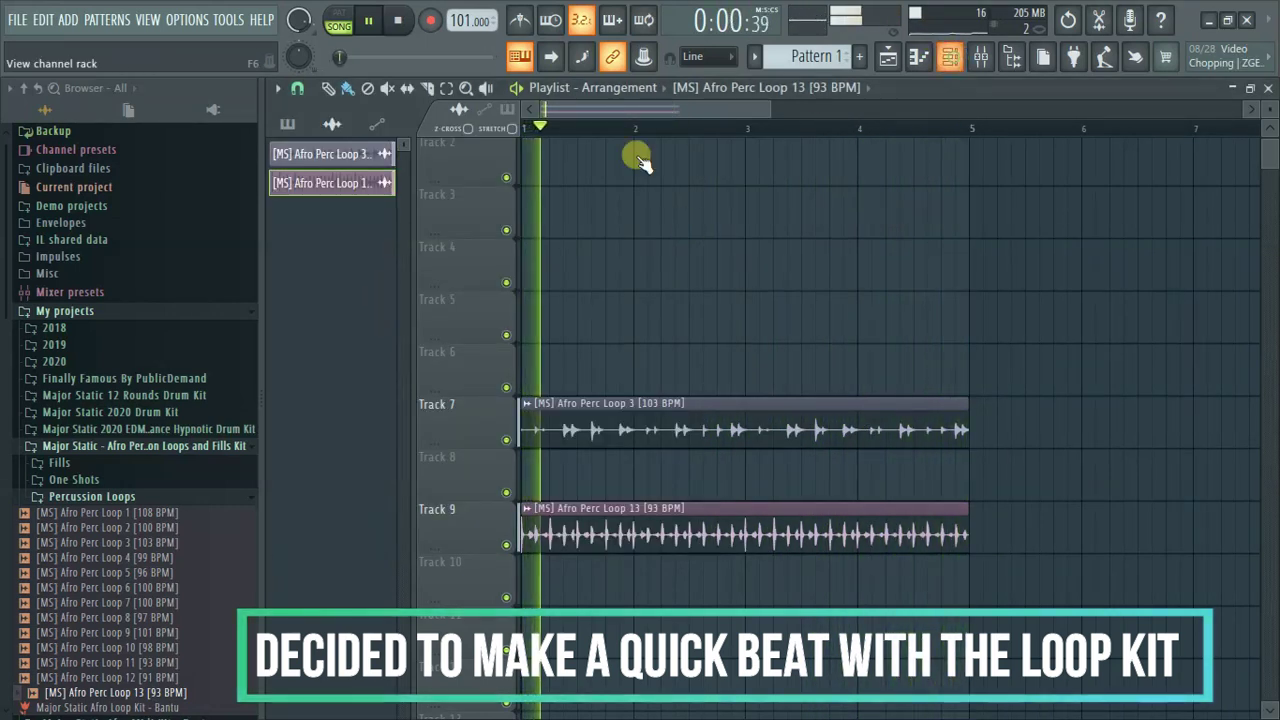
Show the channel rack with the display filter set to All.
click(952, 62)
click(568, 146)
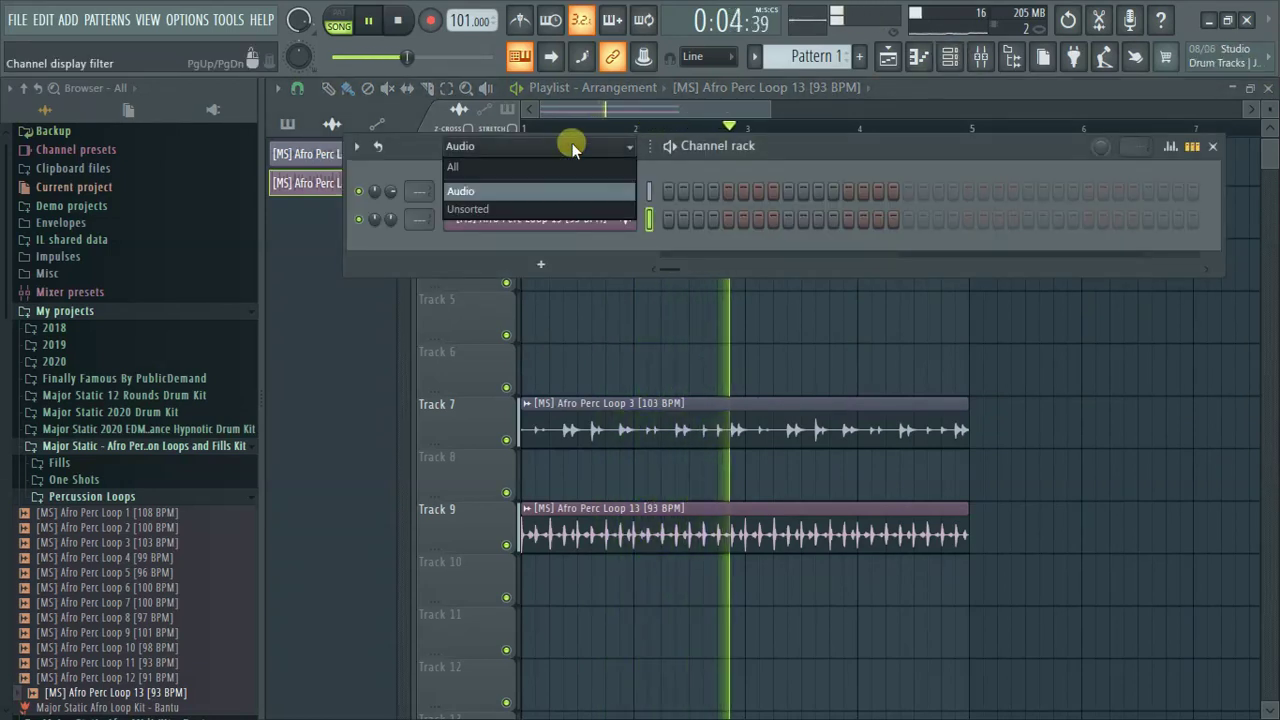
click(565, 163)
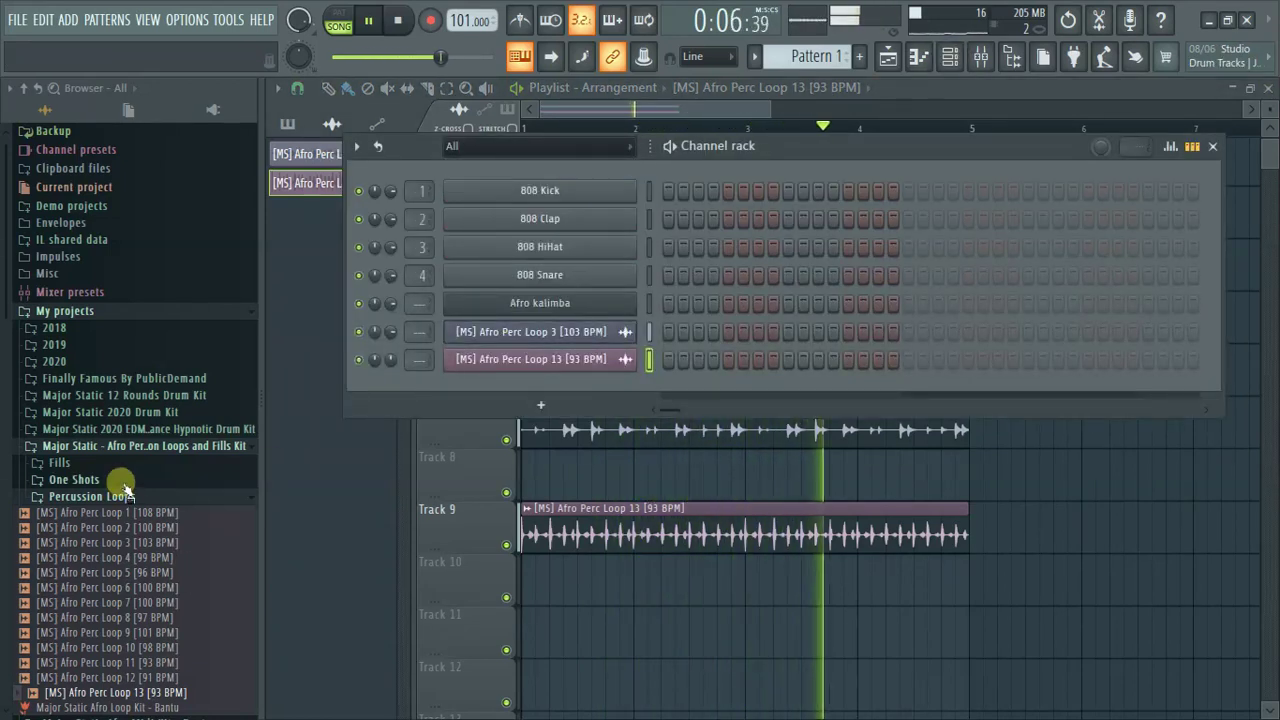
Collapse the percussion kit's folders and open Chord & Melodies in the Major Static Afro Midi Kit - Bantu.
click(168, 497)
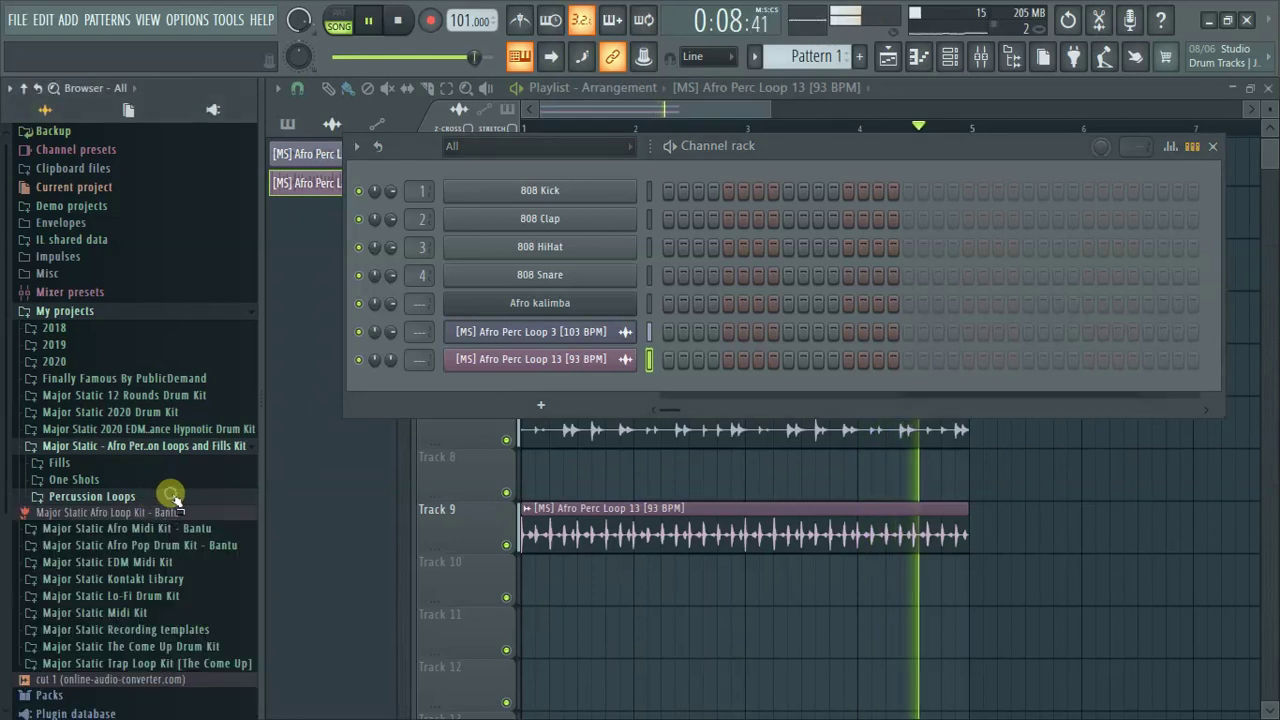
click(218, 448)
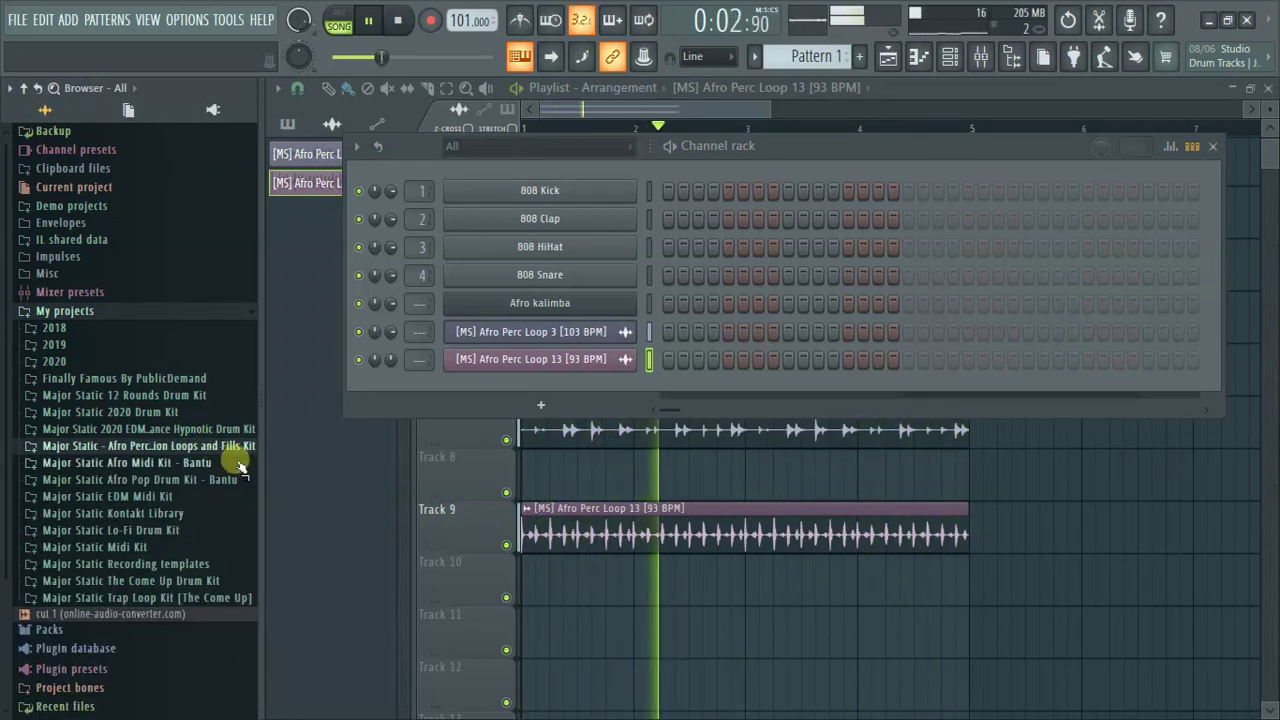
click(242, 462)
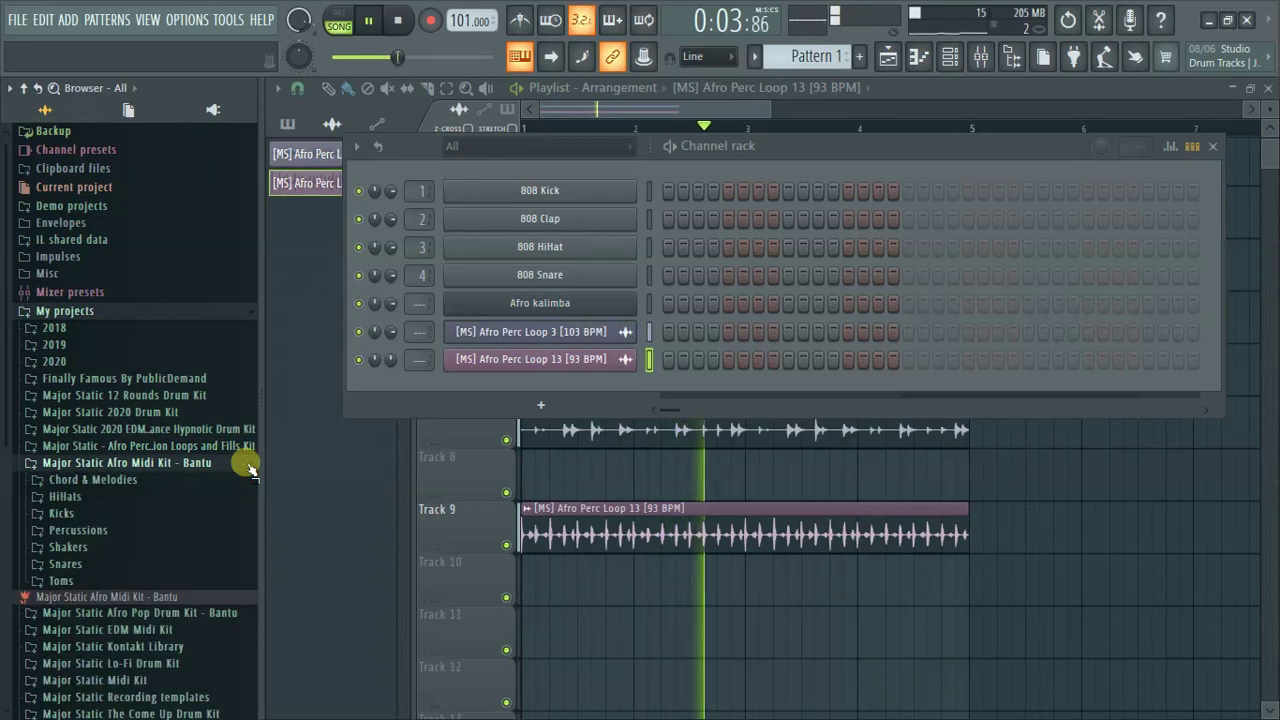
click(148, 480)
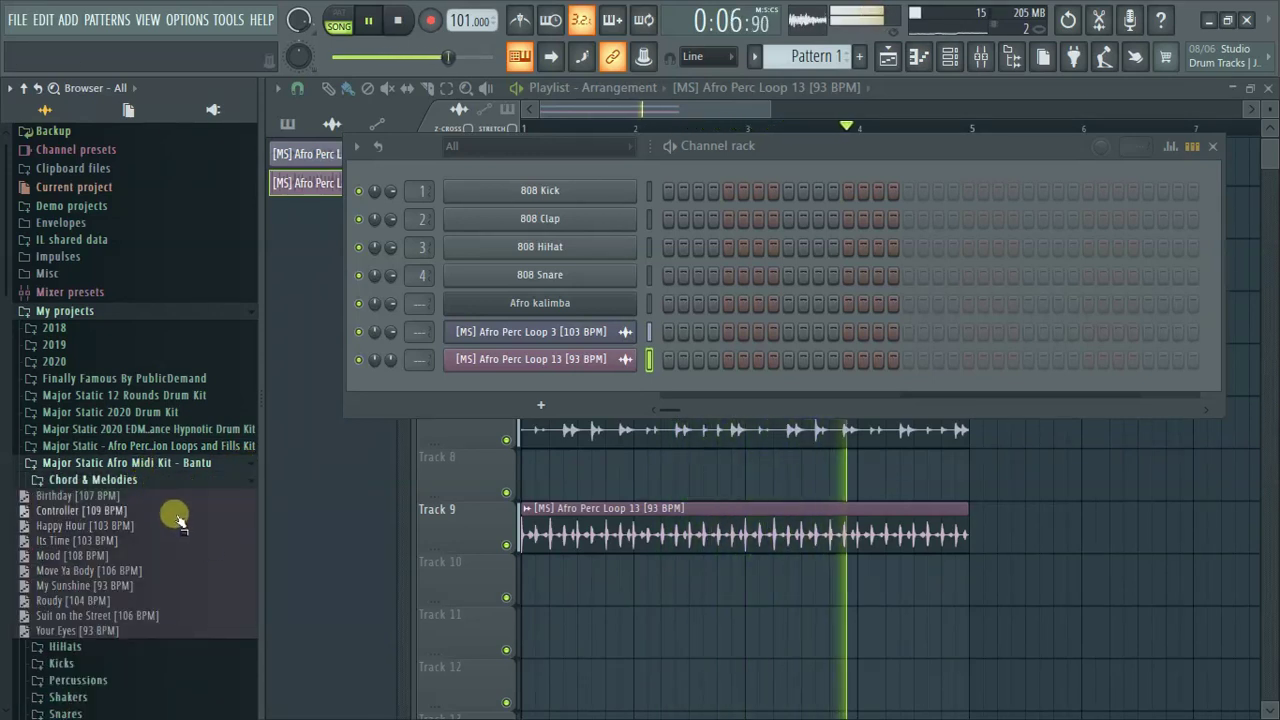
Load the Its Time [103 BPM] MIDI into the Afro kalimba channel, and replace it with Mood [108 BPM].
drag(162, 540, 574, 296)
right_click(100, 557)
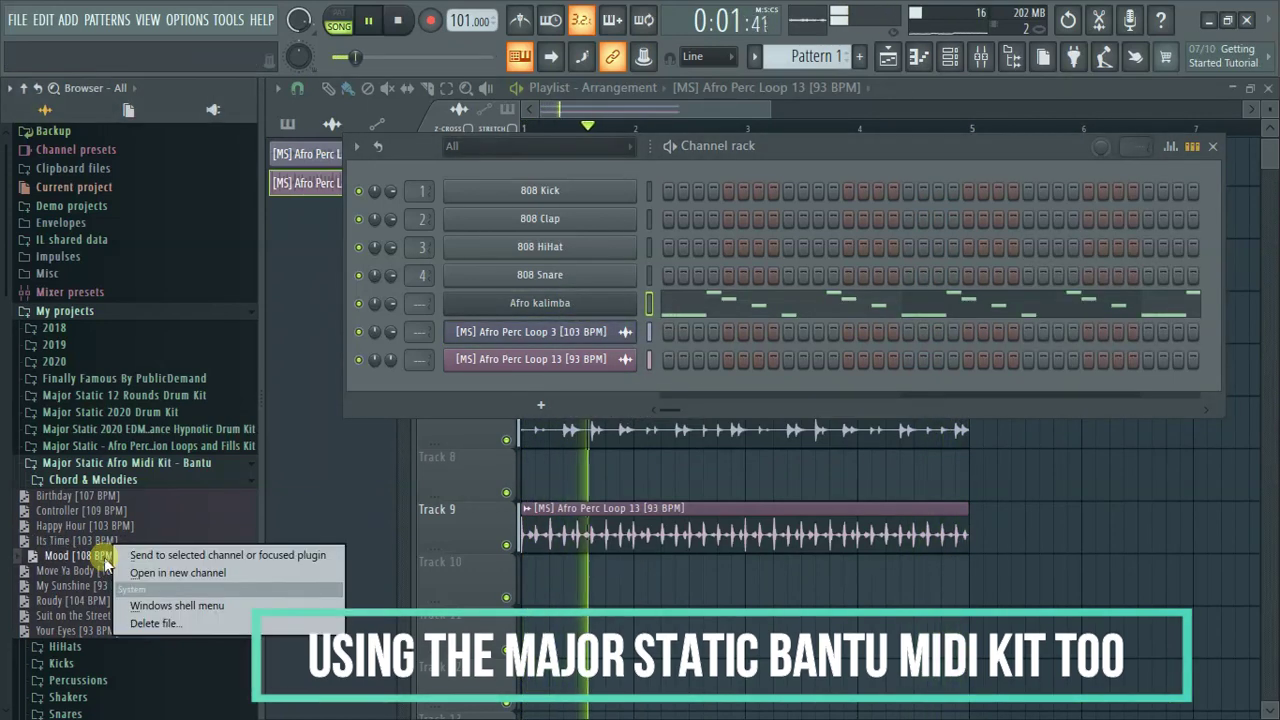
click(360, 552)
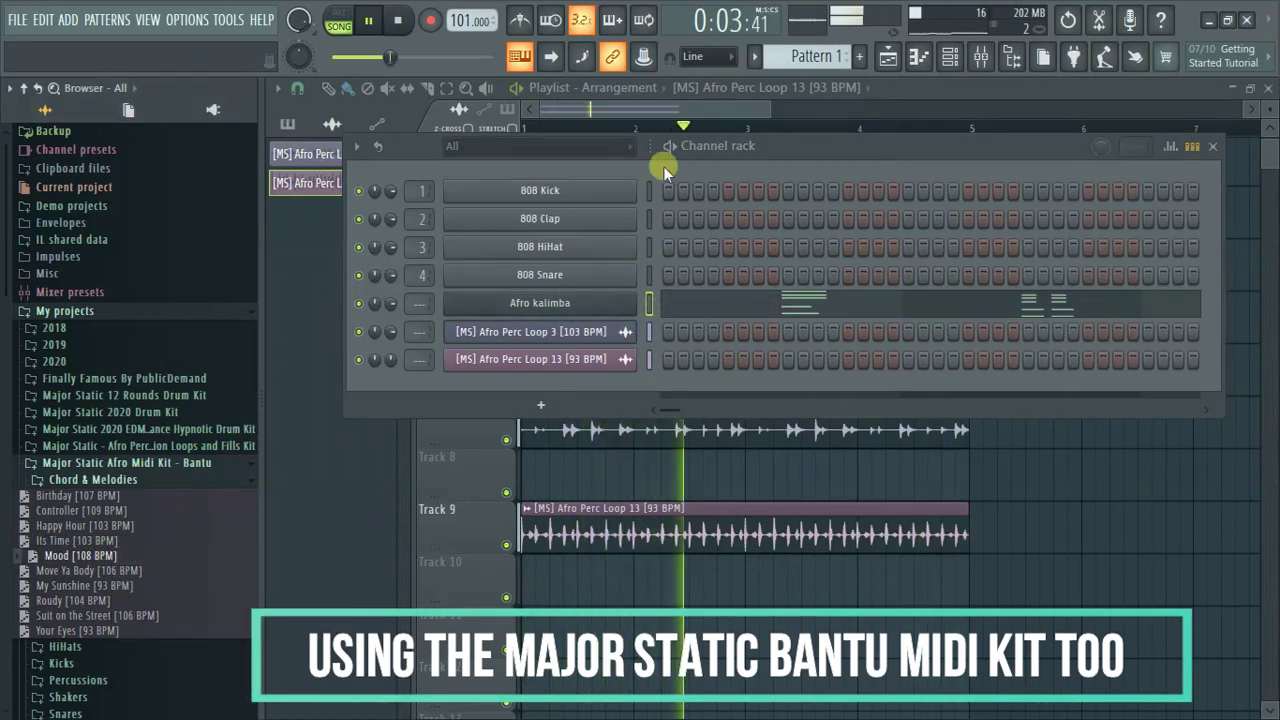
Hide the channel rack and place Pattern 1 on Track 2, aligned to the start of bar 1.
key(F6)
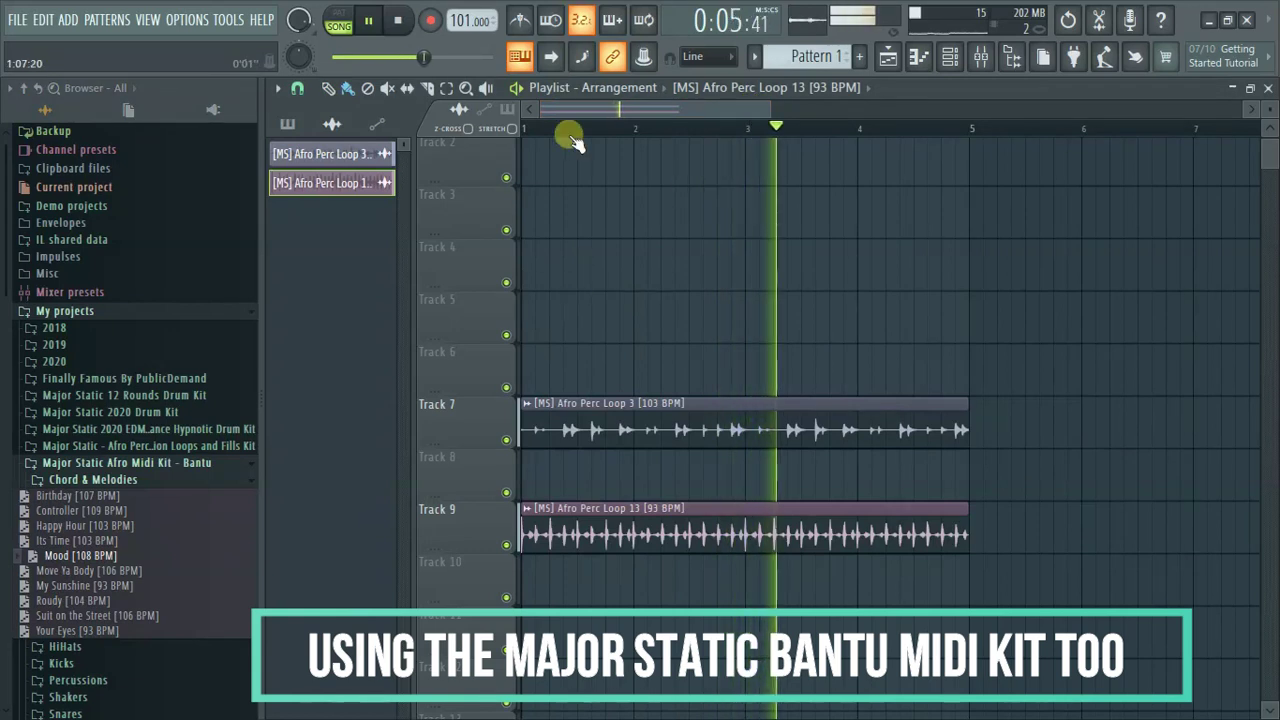
click(826, 59)
click(525, 154)
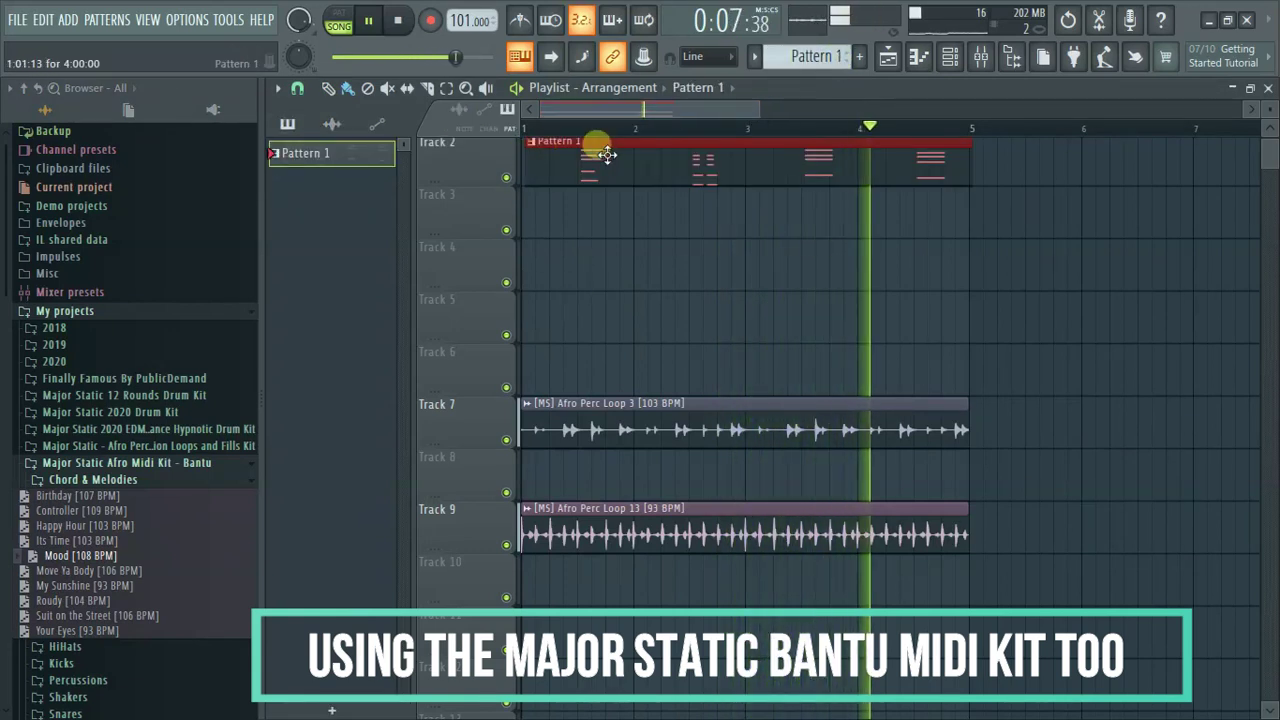
drag(602, 153, 514, 137)
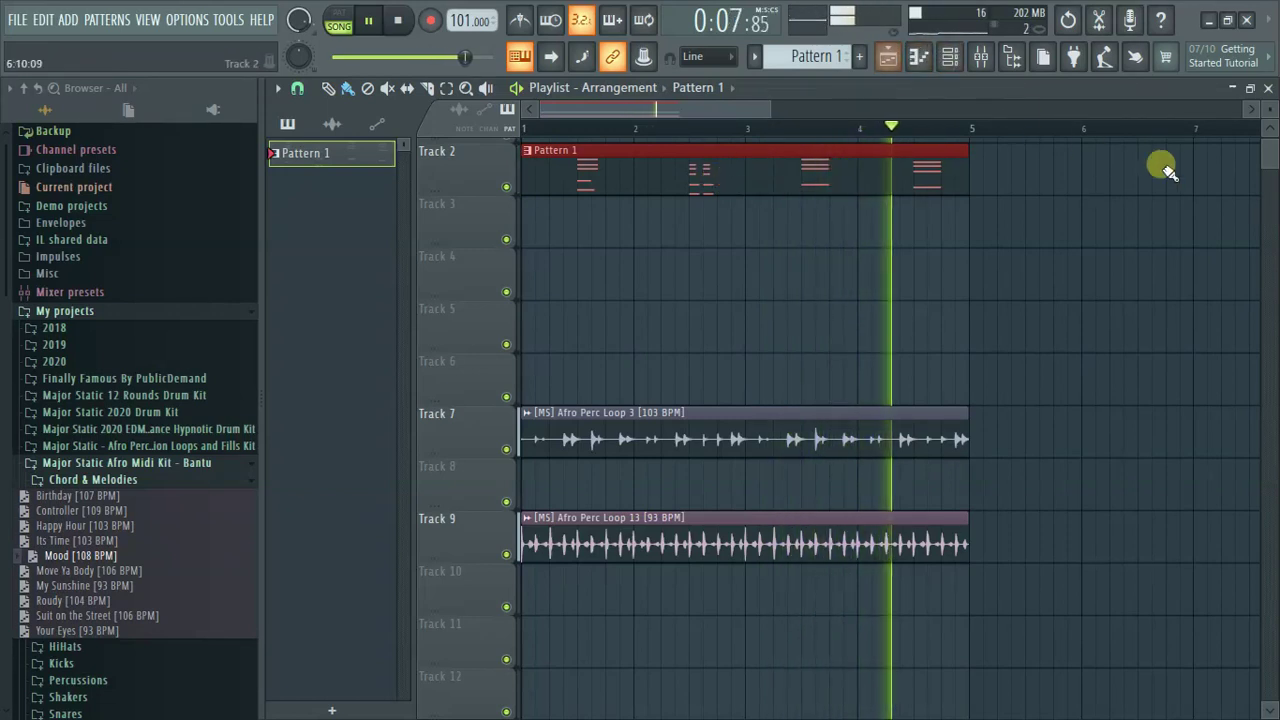
scroll(709, 230, up, 1)
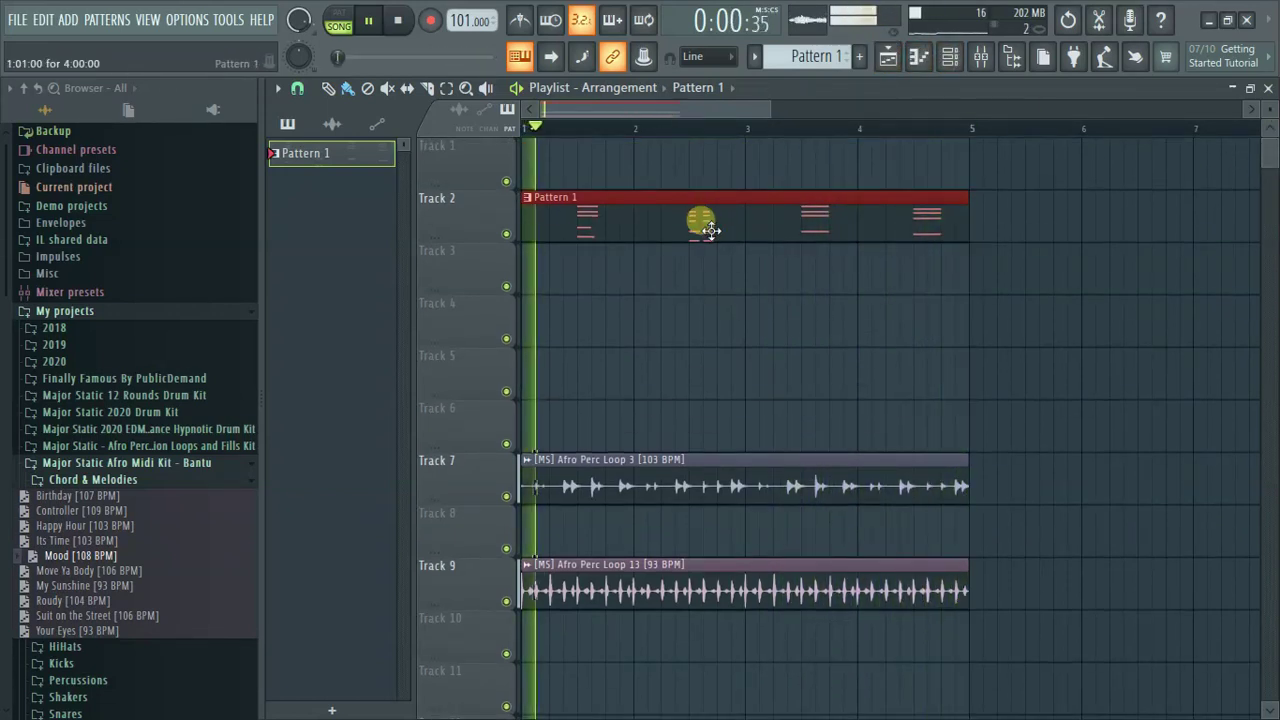
Set the Afro kalimba channel's root note to G5 and lower its channel volume slightly.
click(949, 57)
click(563, 303)
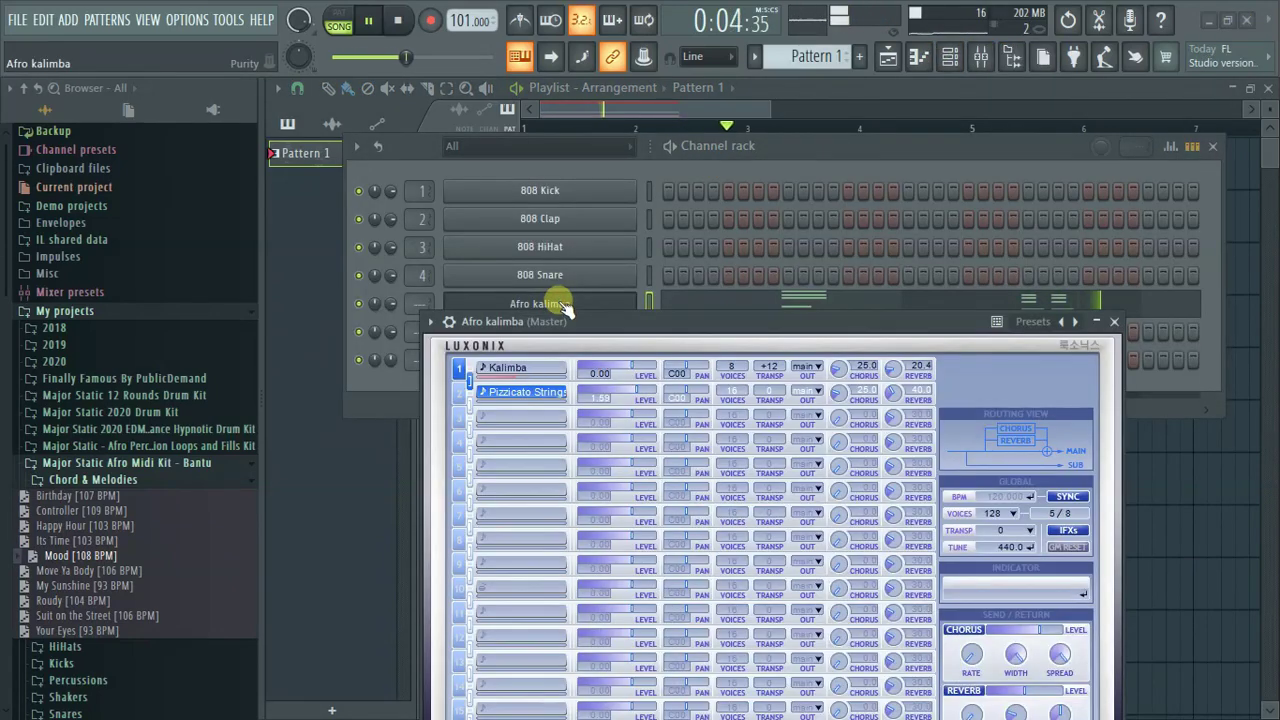
drag(624, 316, 651, 130)
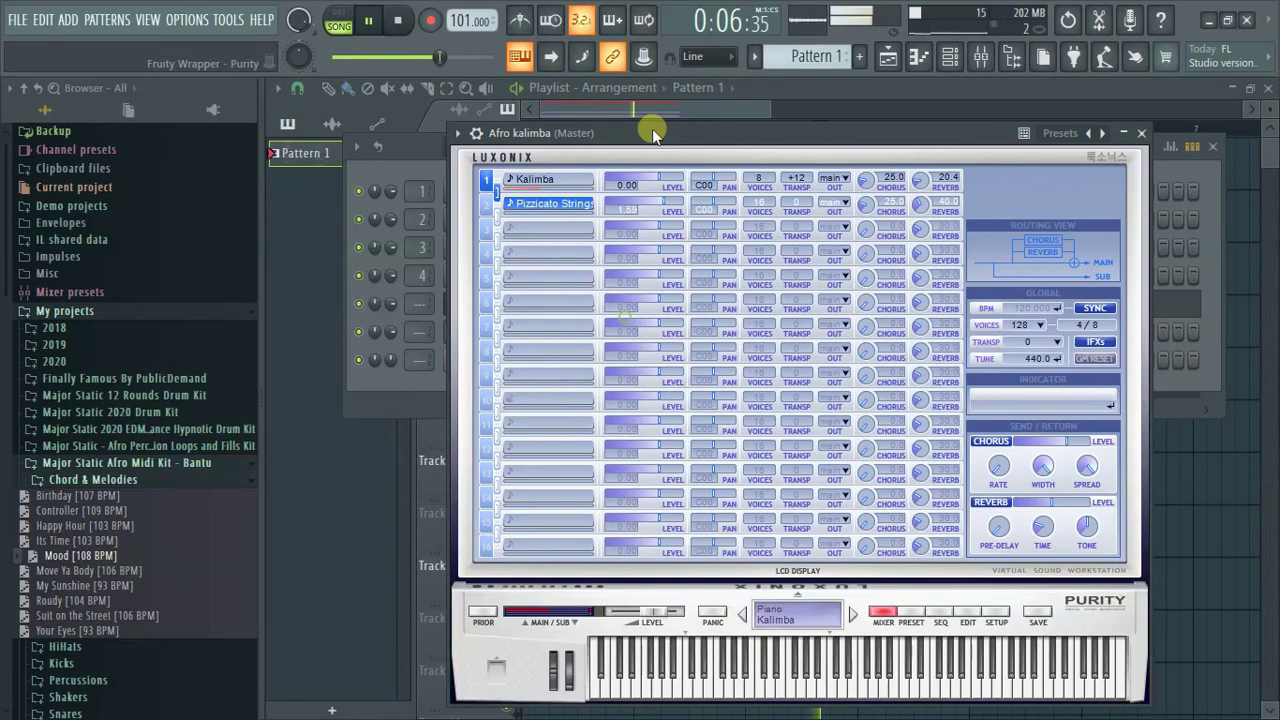
click(475, 133)
click(549, 168)
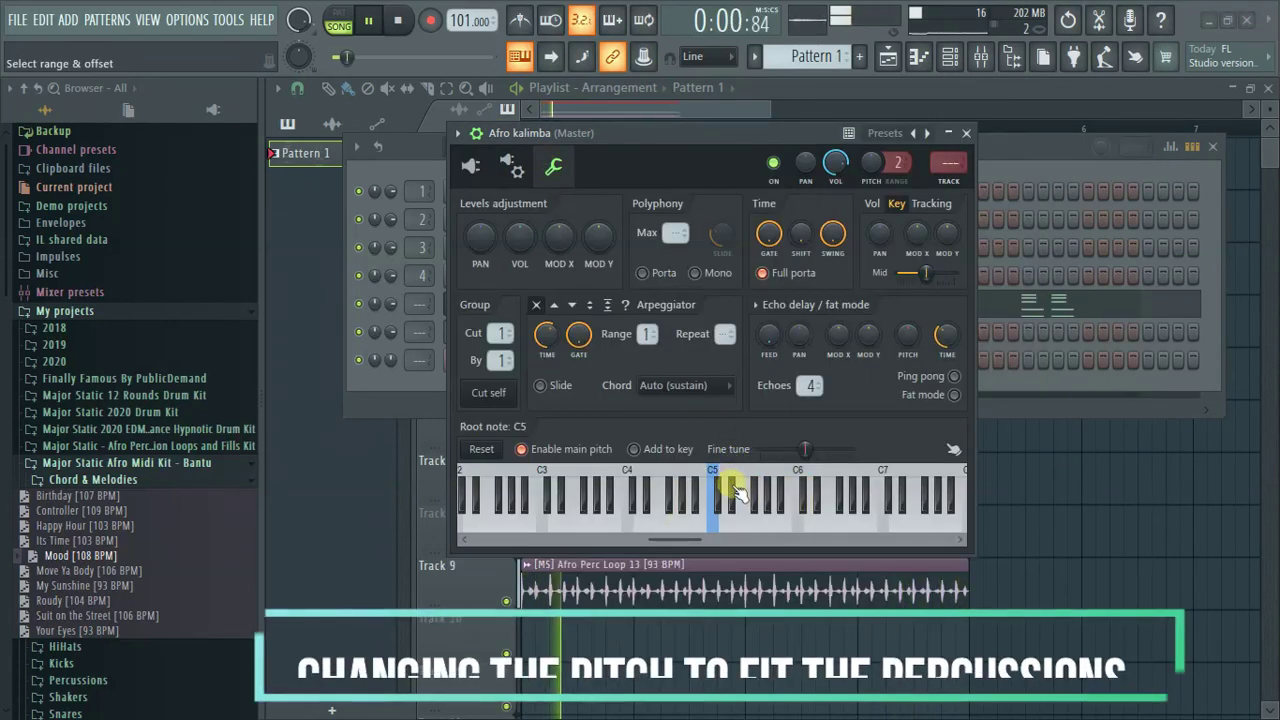
click(763, 480)
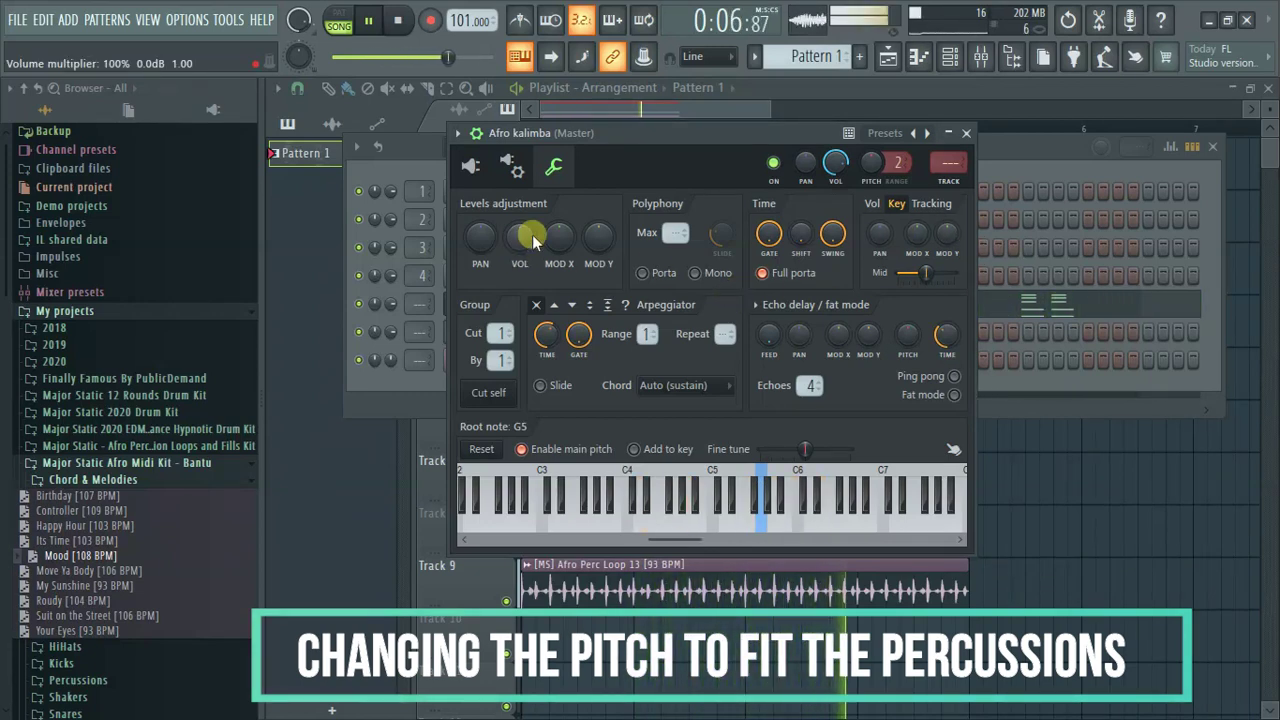
click(1049, 167)
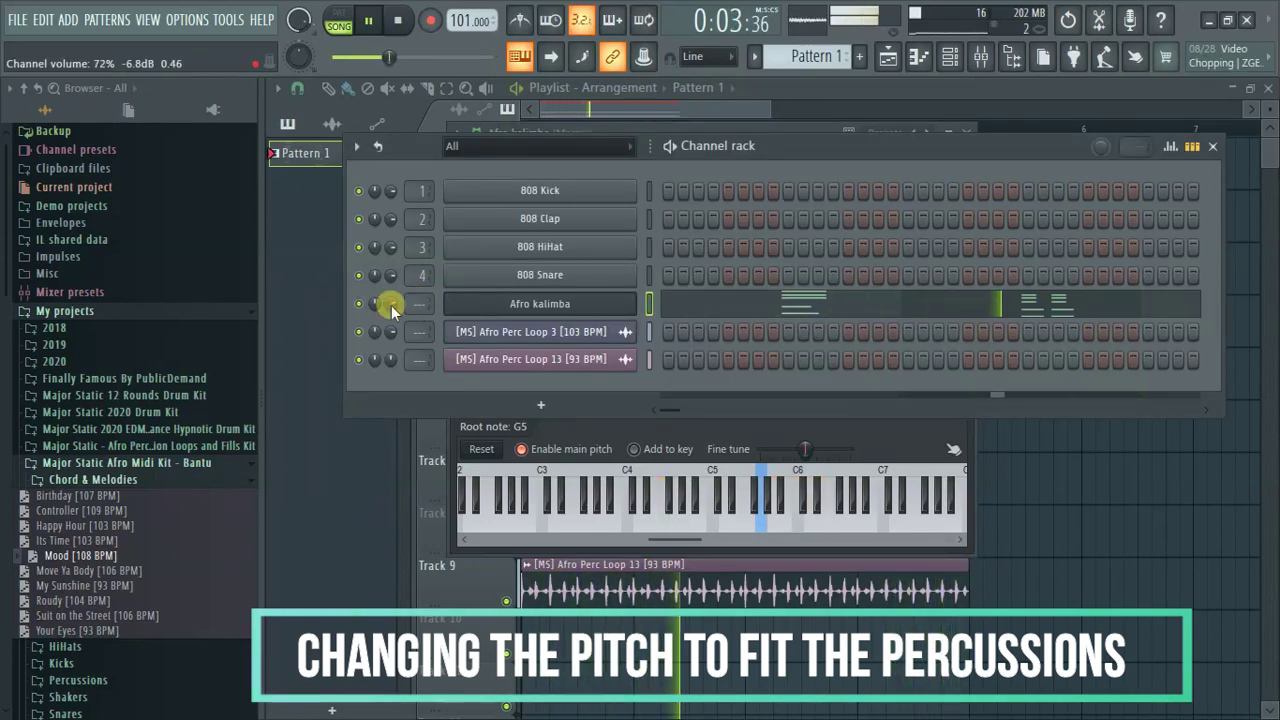
drag(391, 305, 391, 308)
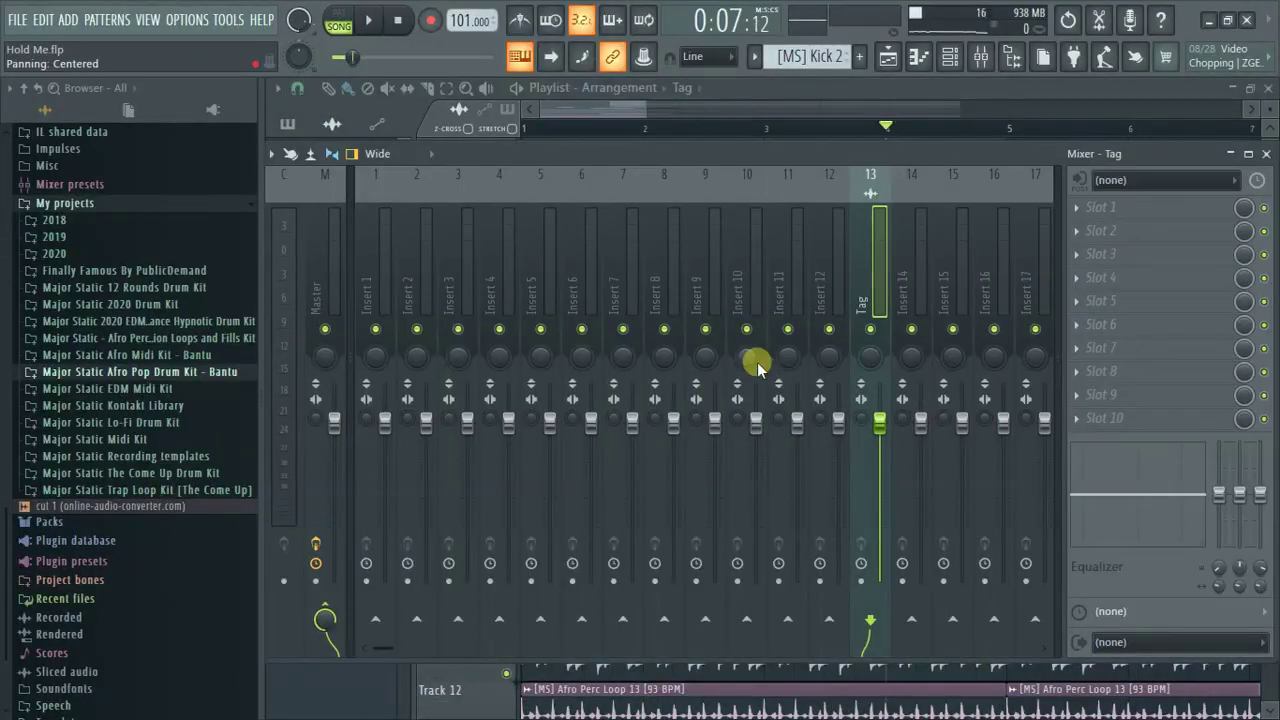
Load the 1 2020 MAJOR DRUM BUS mixer track state onto mixer Insert 13.
right_click(853, 259)
click(1110, 71)
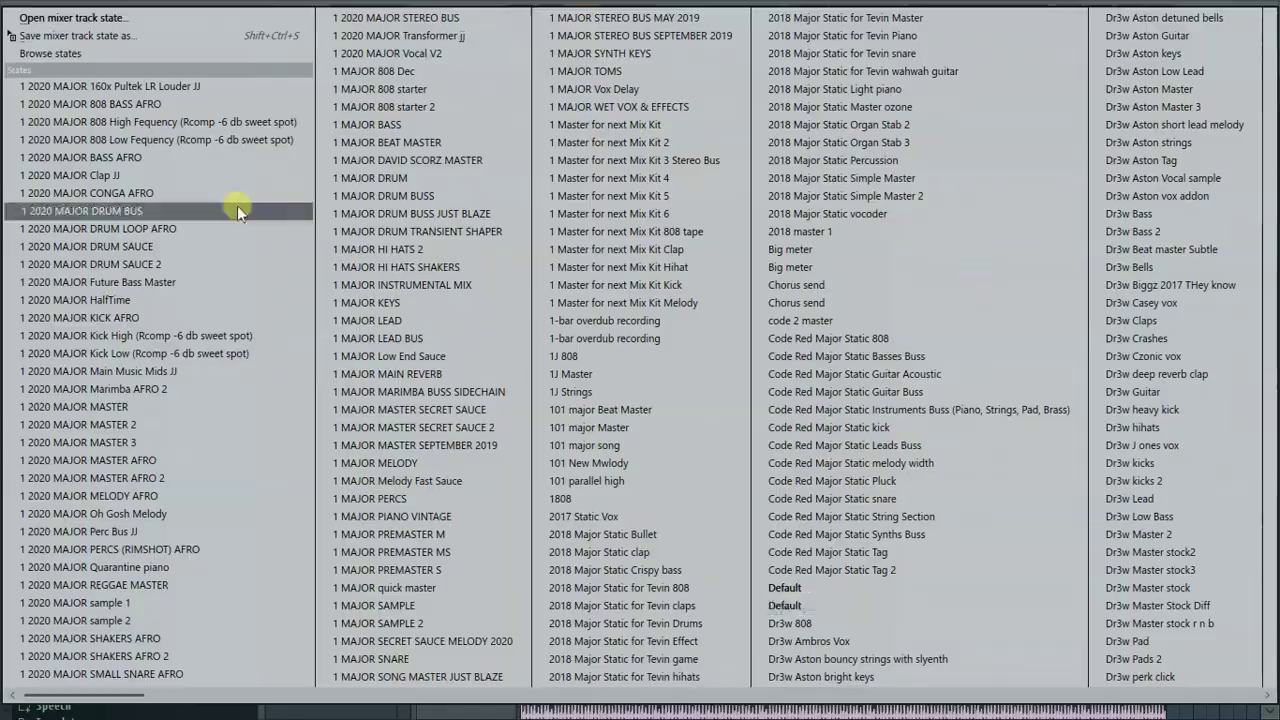
click(237, 205)
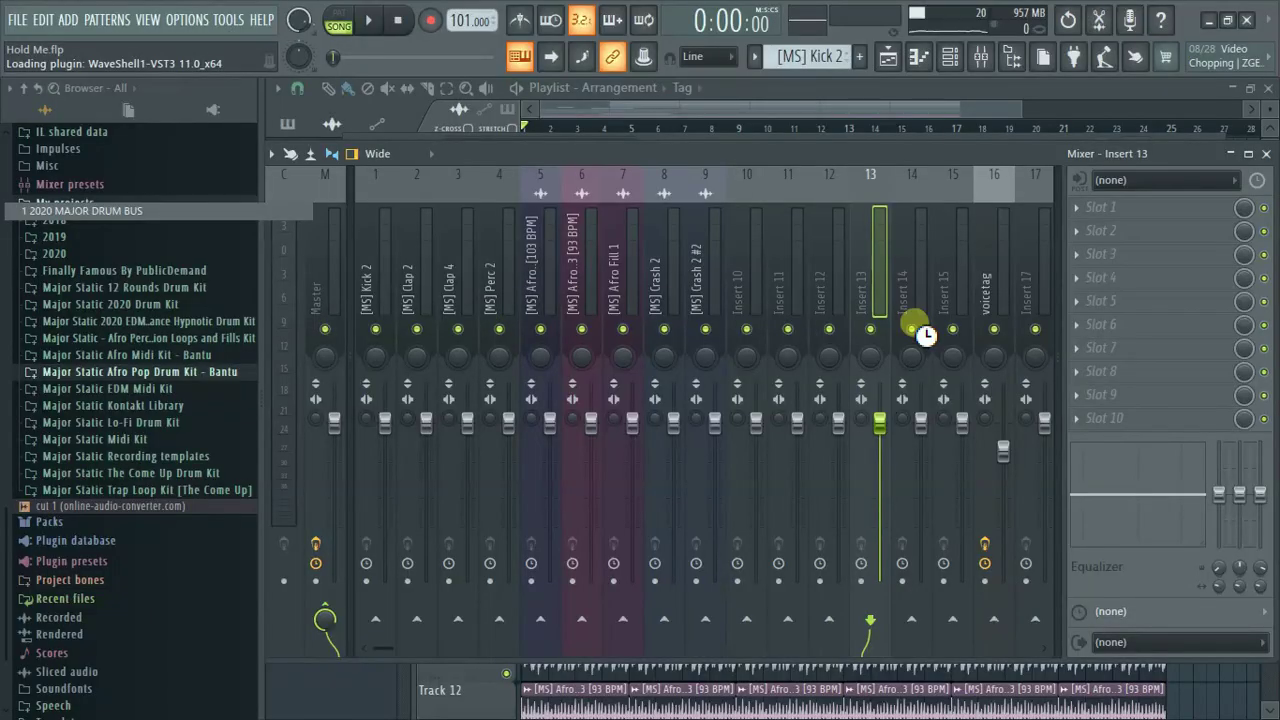